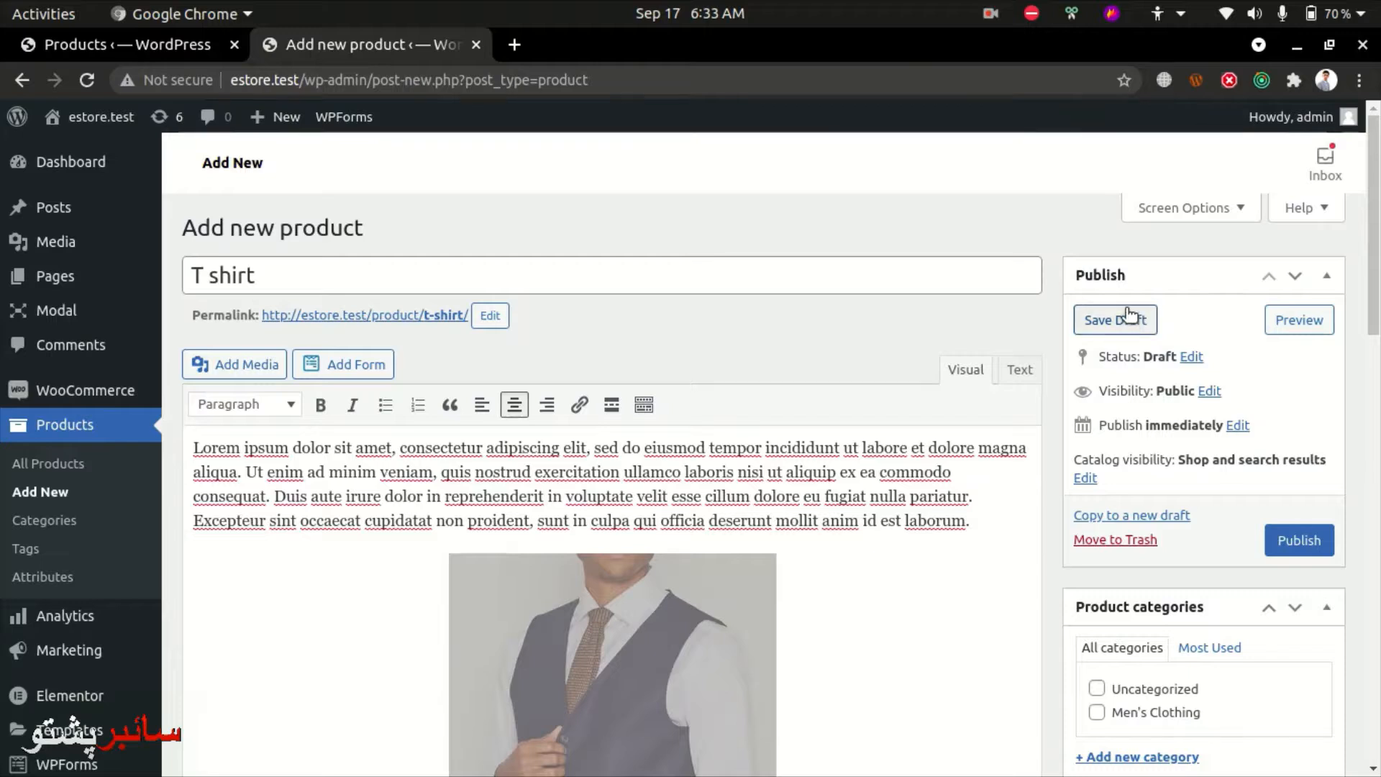
- Preview the T shirt product page, look through its description and image, and return to the product editor
left_click(1322, 322)
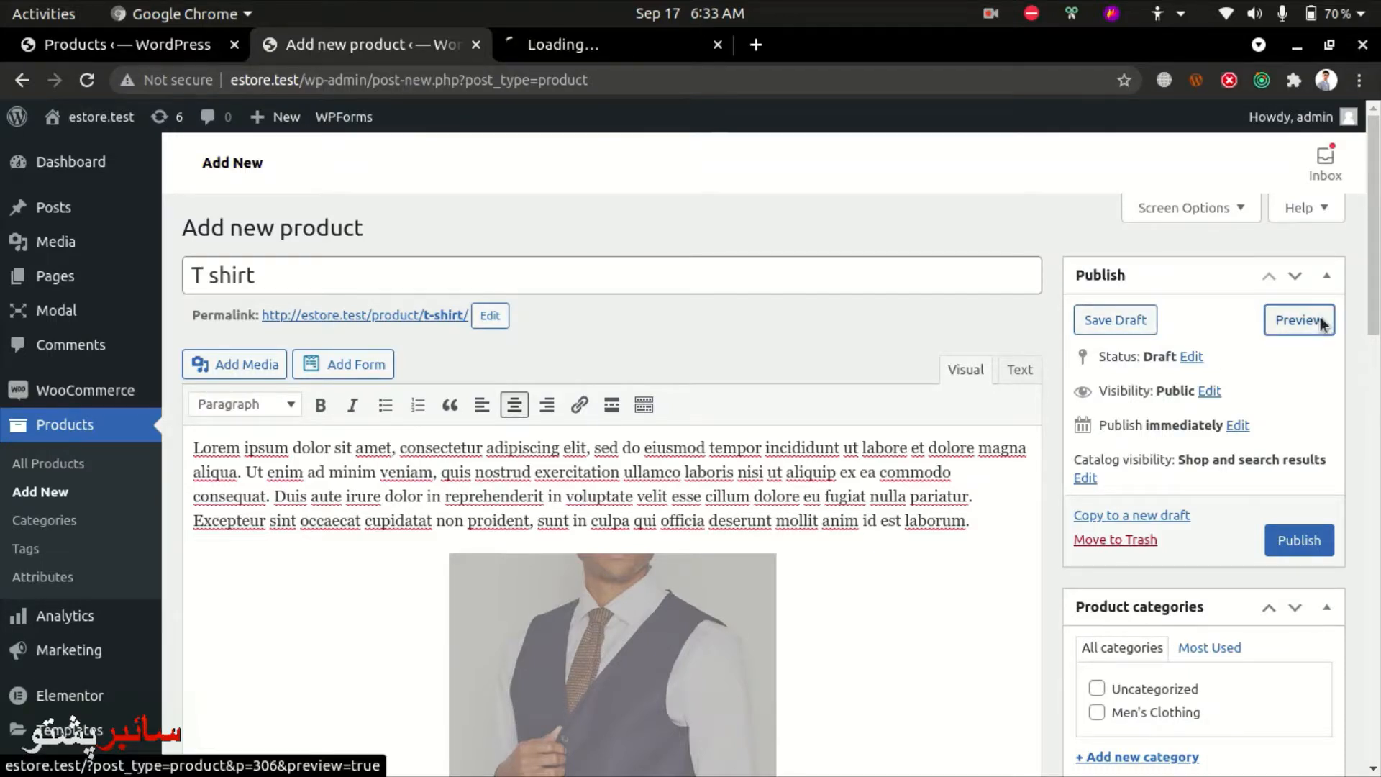
left_click(595, 46)
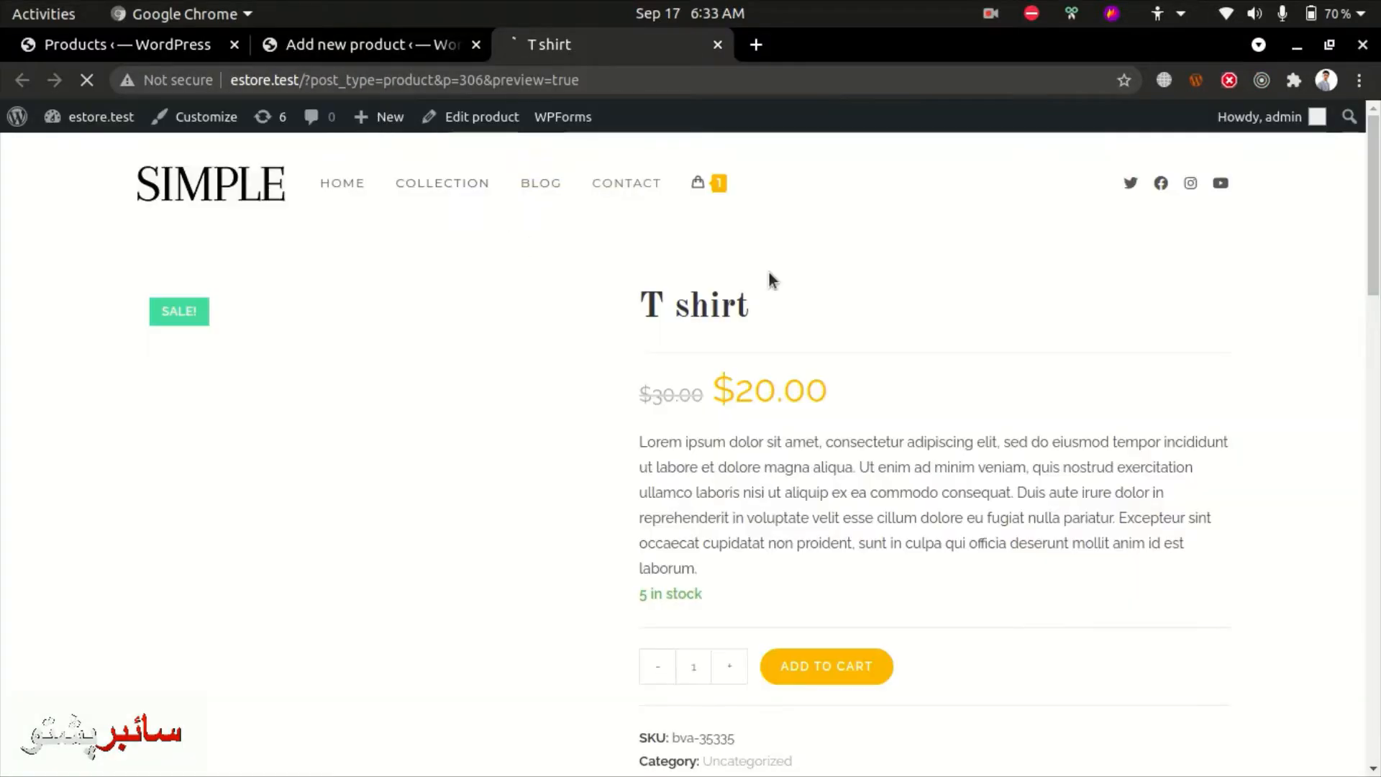
scroll(980, 412, "down", 10)
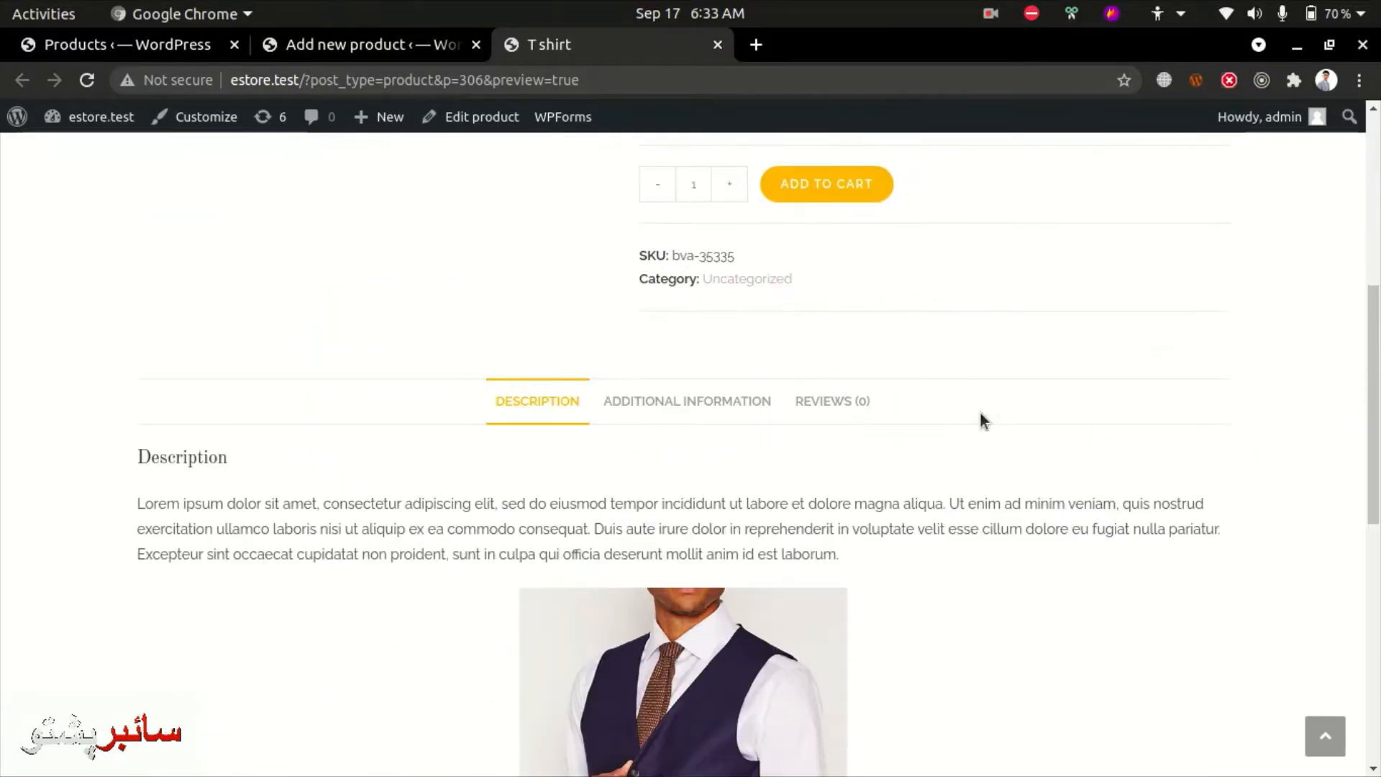
scroll(982, 417, "down", 5)
scroll(831, 374, "up", 3)
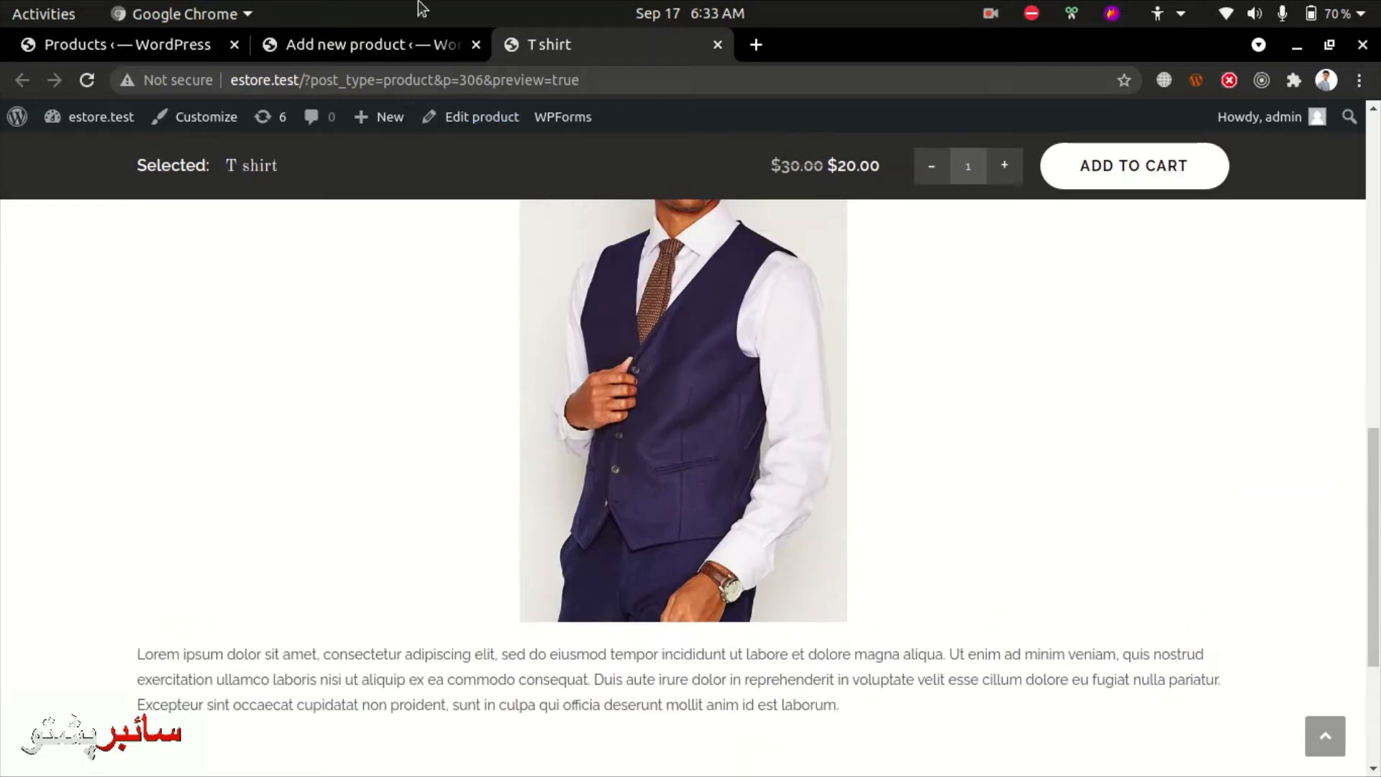
left_click(348, 43)
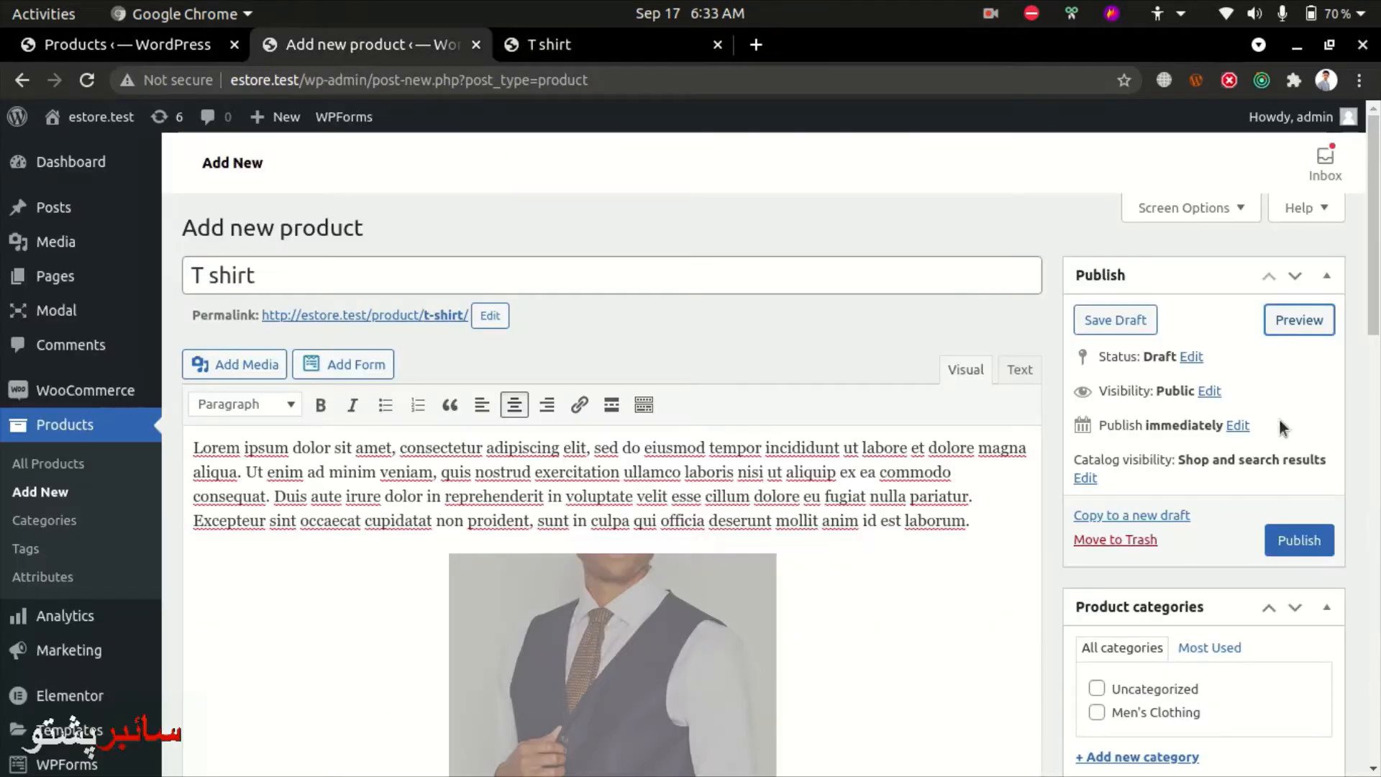
- Check the most used product categories and return to the list of all categories
scroll(1266, 453, "down", 3)
scroll(1249, 496, "down", 3)
scroll(1198, 370, "up", 4)
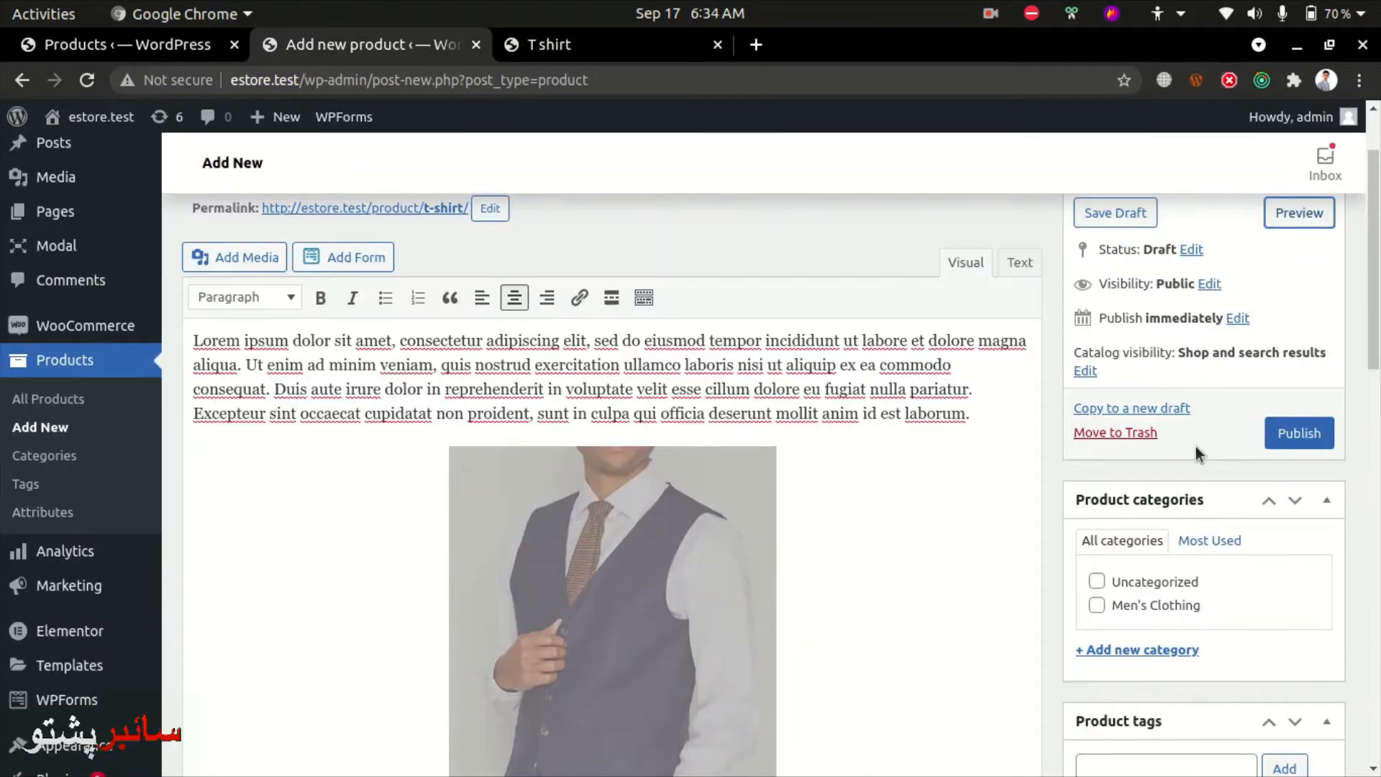
scroll(1196, 446, "up", 2)
scroll(1151, 468, "down", 4)
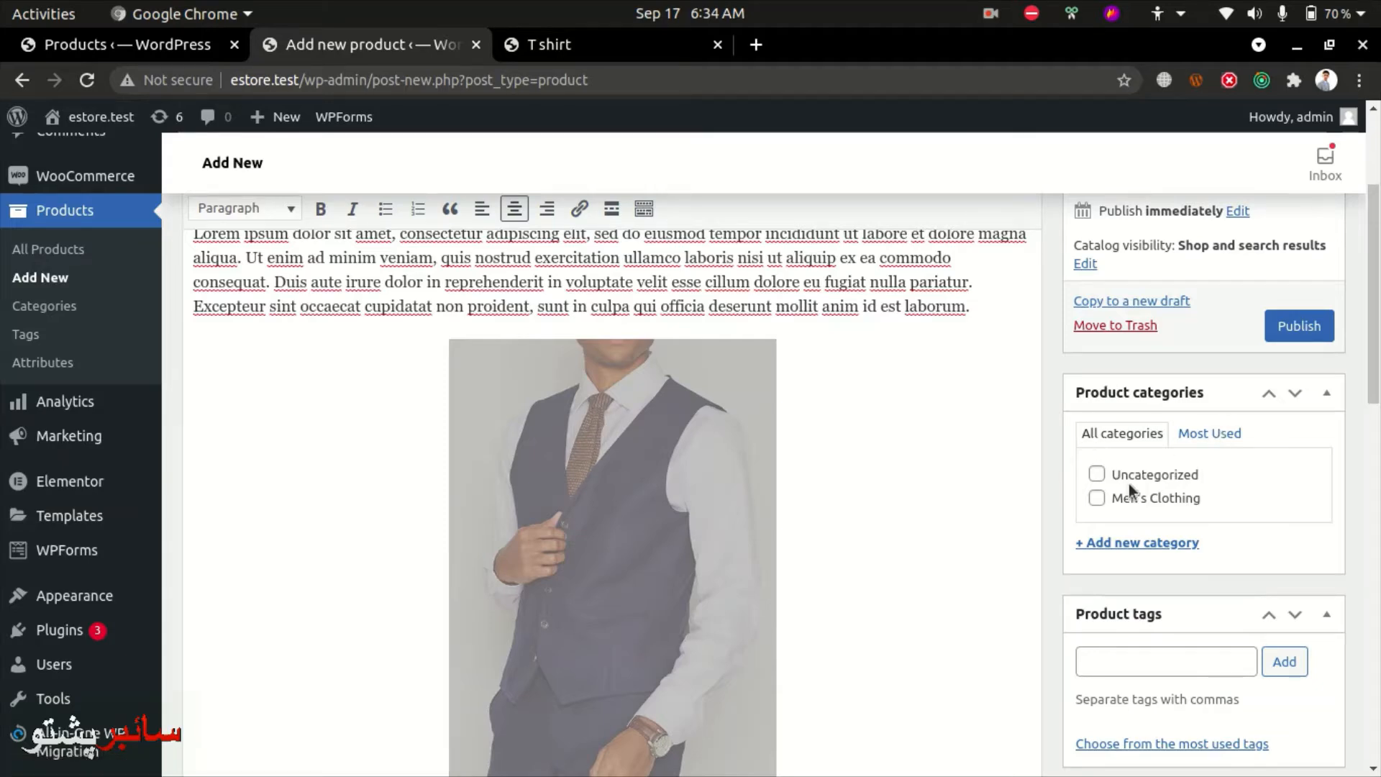
left_click(1217, 433)
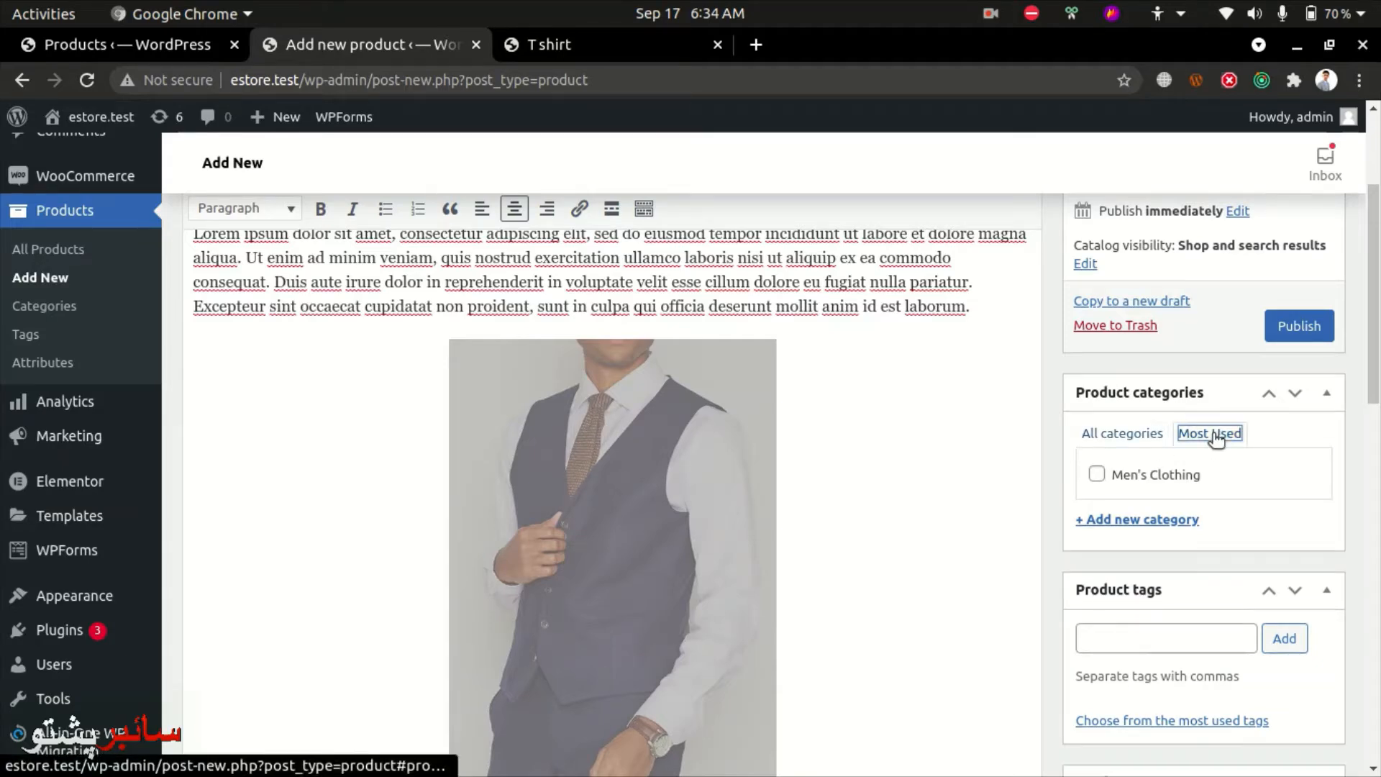
left_click(1107, 440)
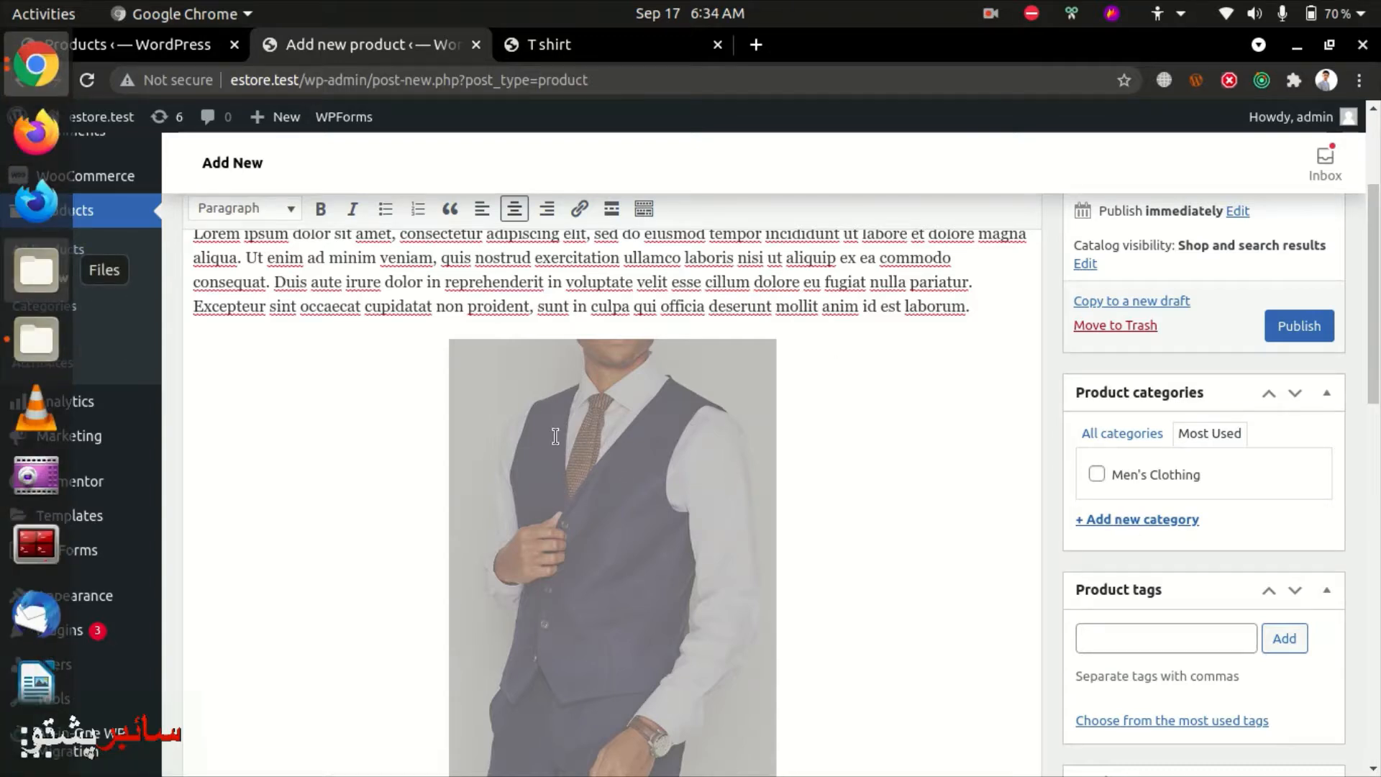
scroll(907, 442, "up", 2)
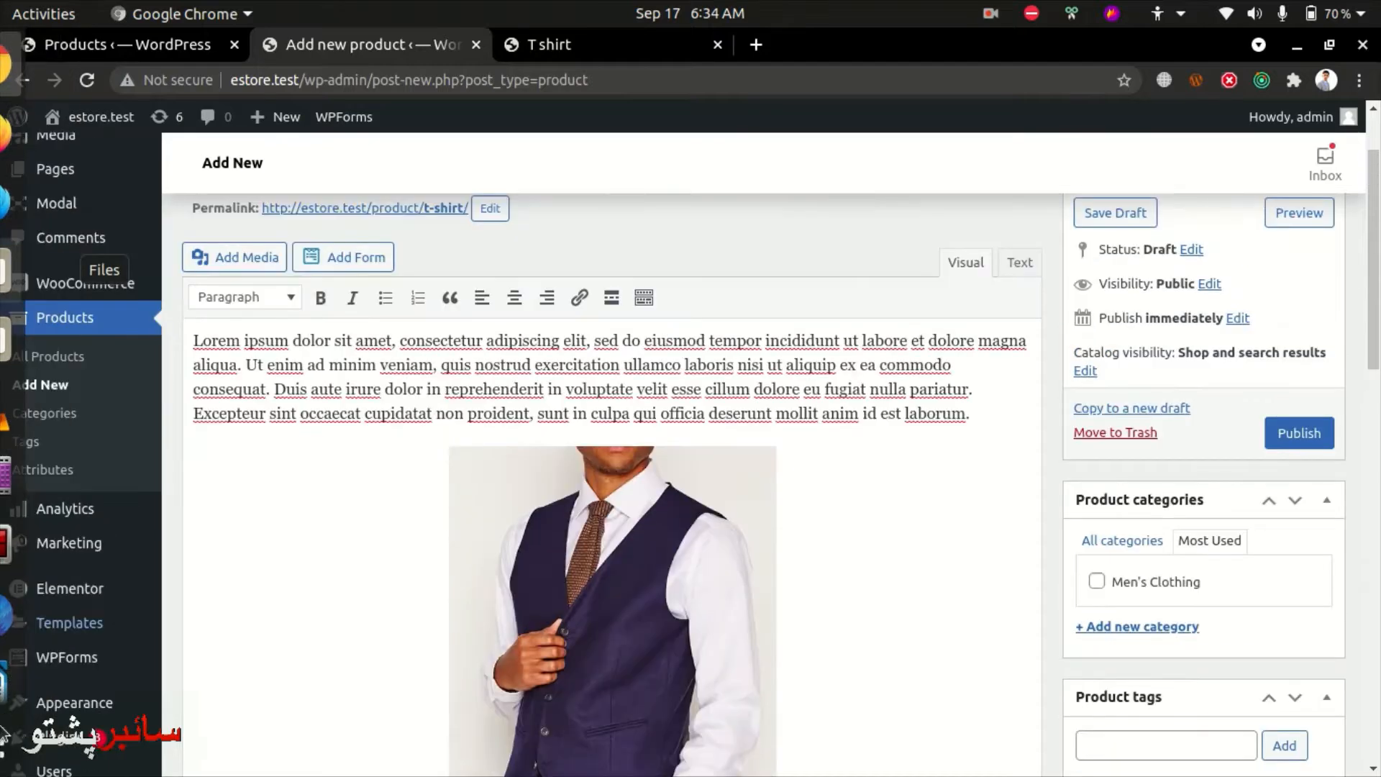
left_click(1097, 543)
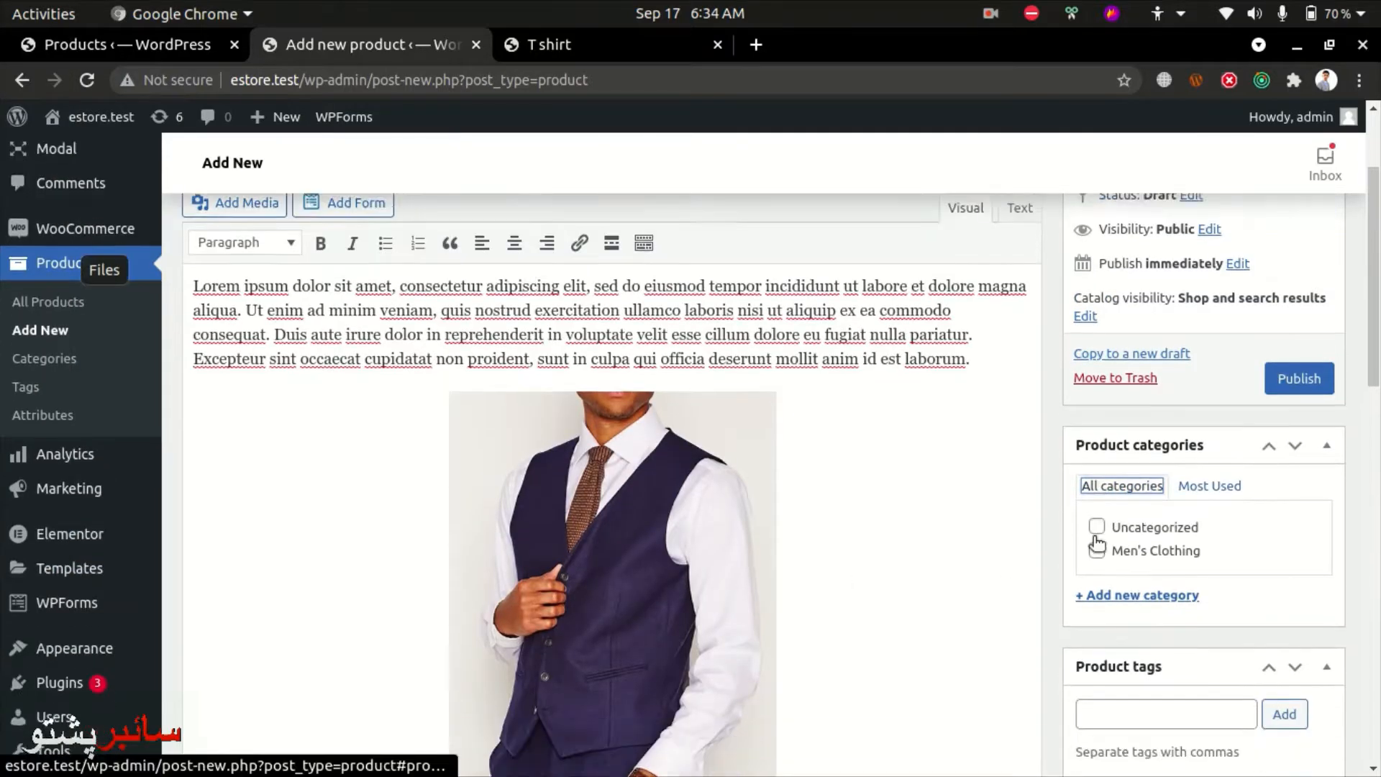
- Add a new product category "Men's T-shirts" under the parent category Men's Clothing
scroll(1095, 533, "down", 3)
left_click(1104, 542)
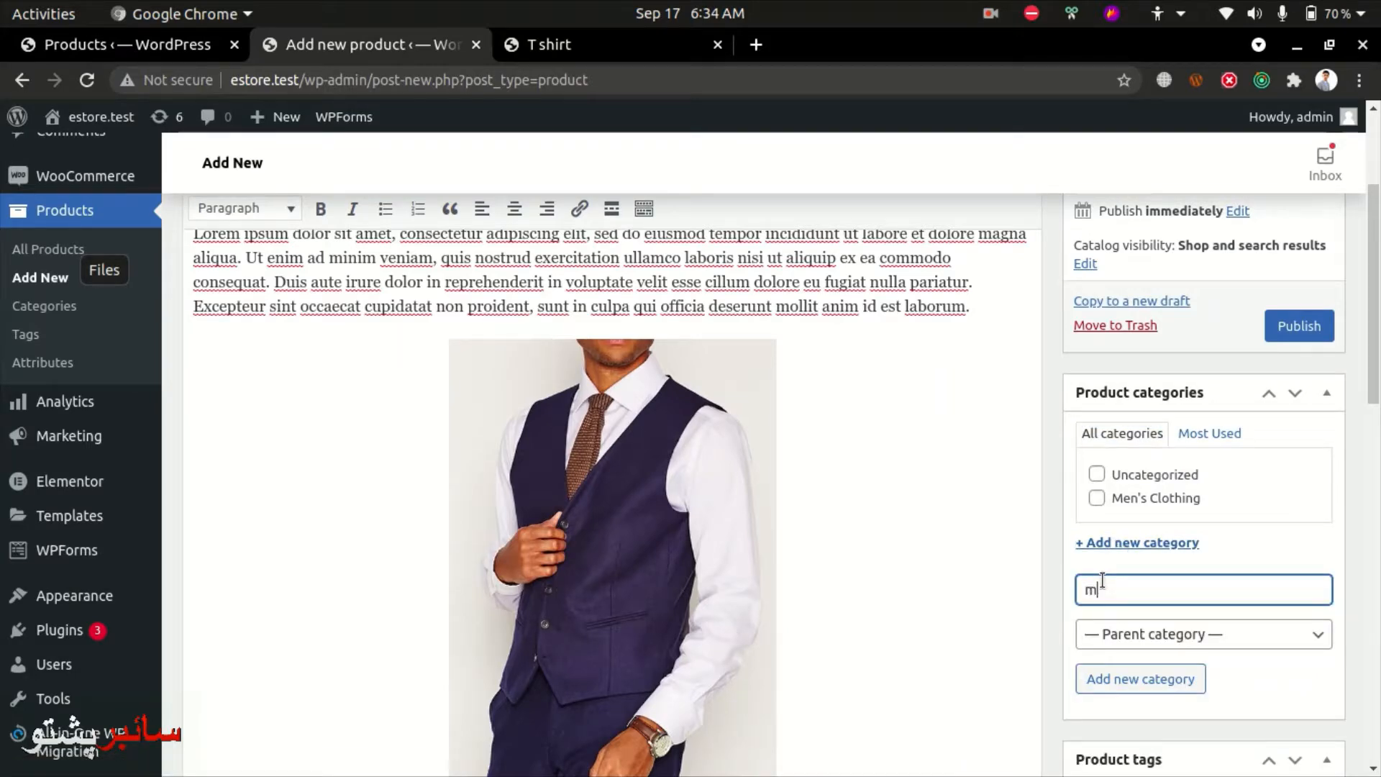
type("jMen")
key("ctrl+a")
type("M")
left_click(1225, 636)
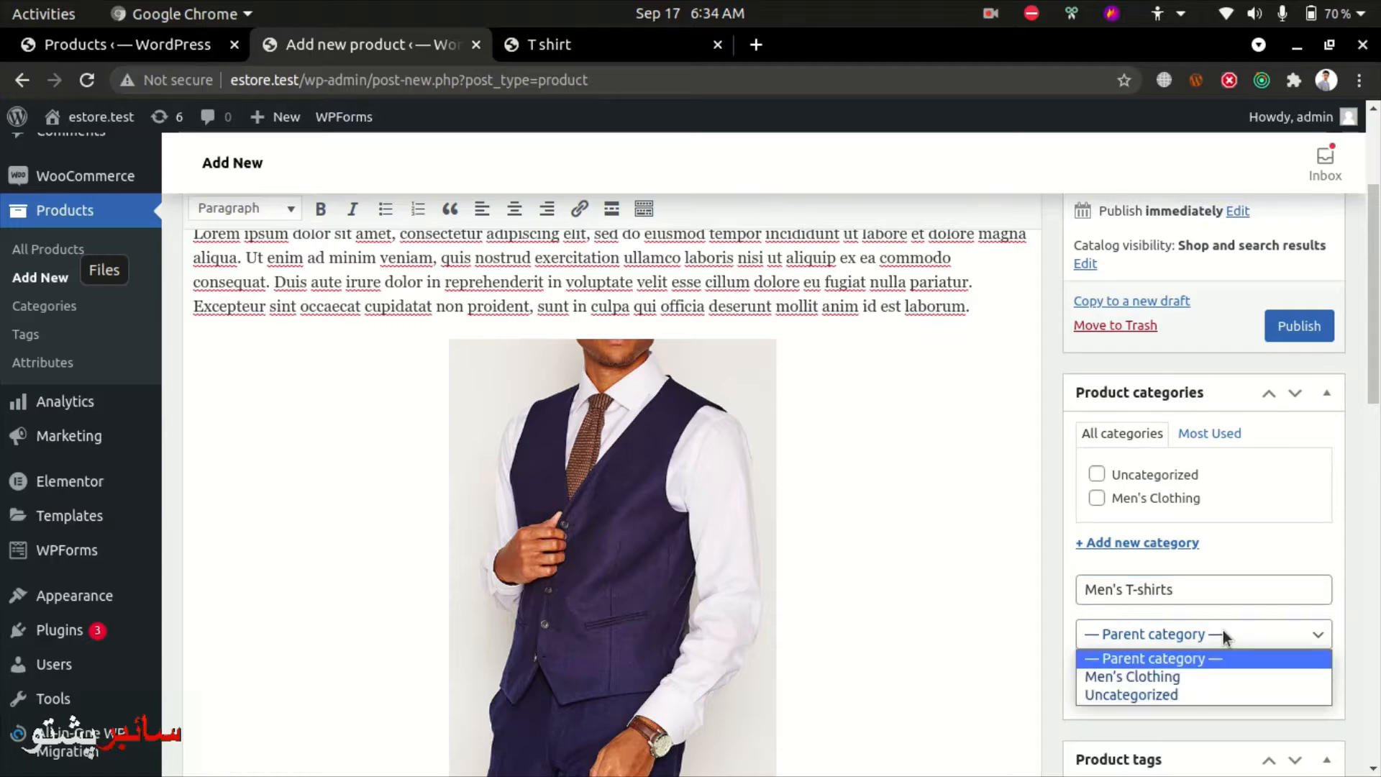
left_click(1177, 676)
scroll(1187, 679, "down", 3)
left_click(1095, 573)
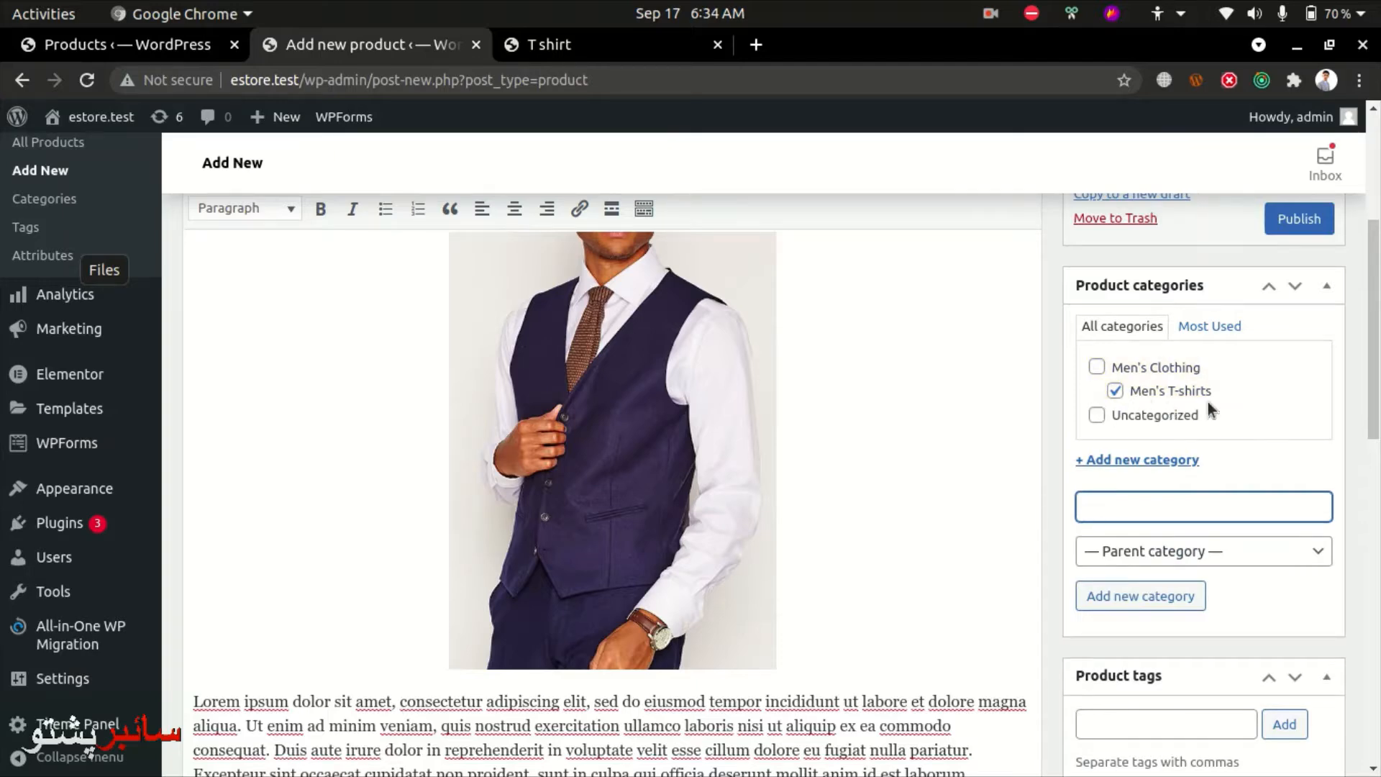
- Add the product tags "tshirt" and "Men's Clothing"
scroll(1297, 545, "down", 4)
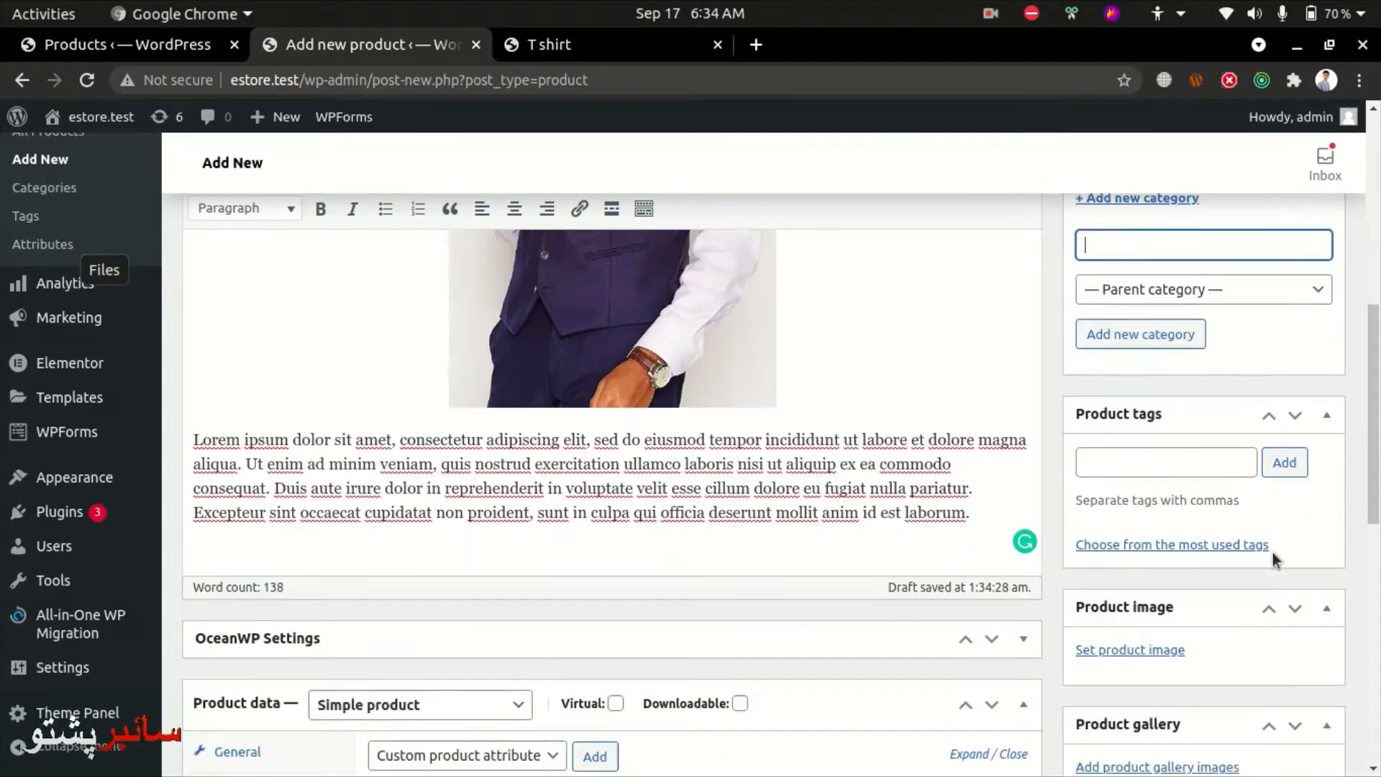
left_click(1105, 451)
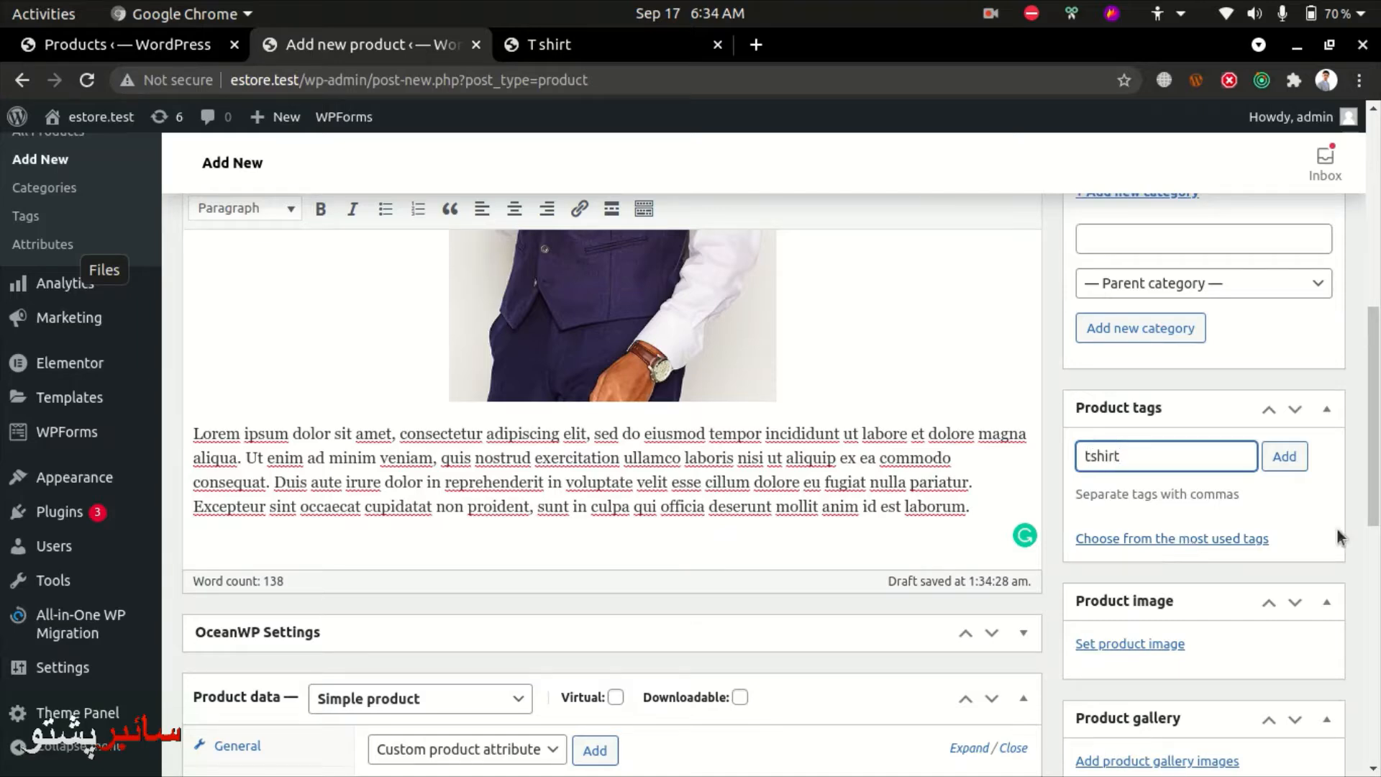
left_click(1285, 457)
scroll(1154, 489, "down", 1)
type("men")
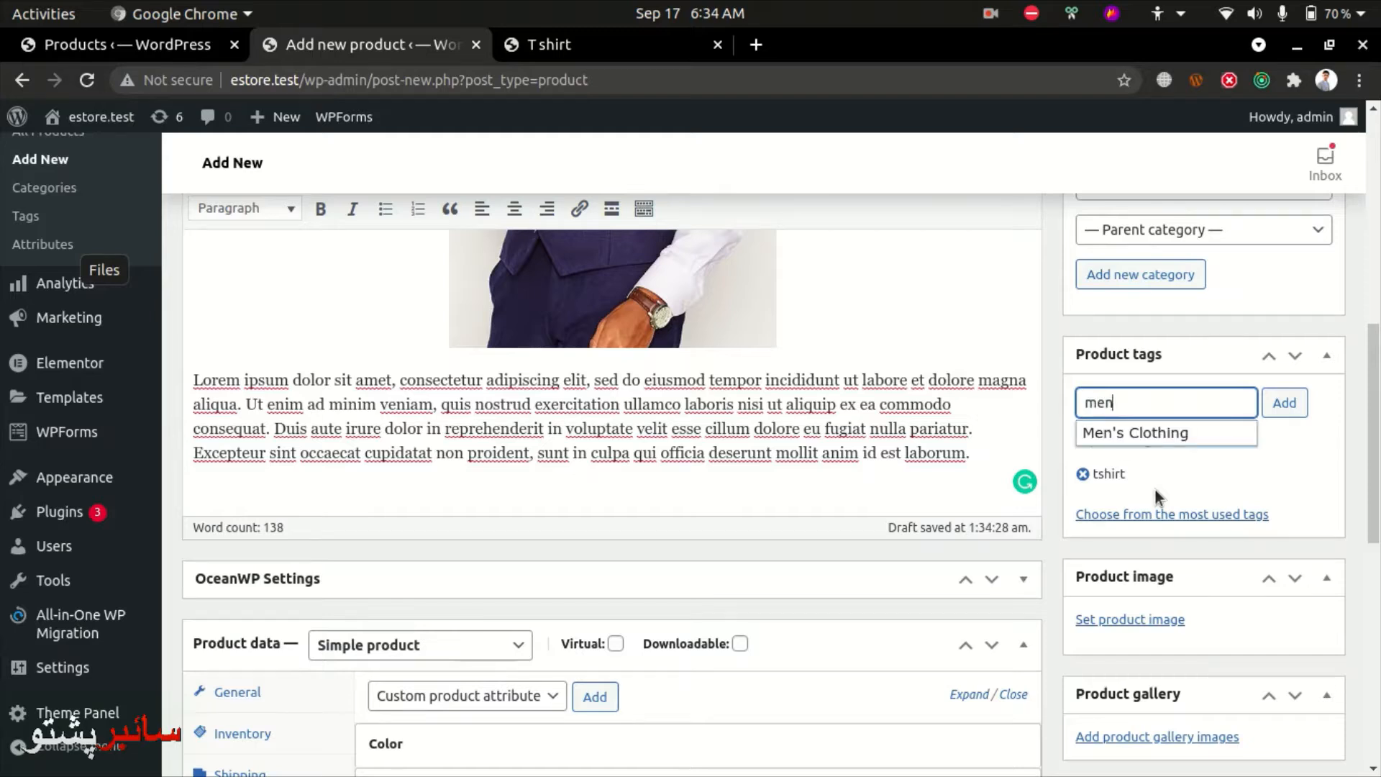
left_click(1121, 434)
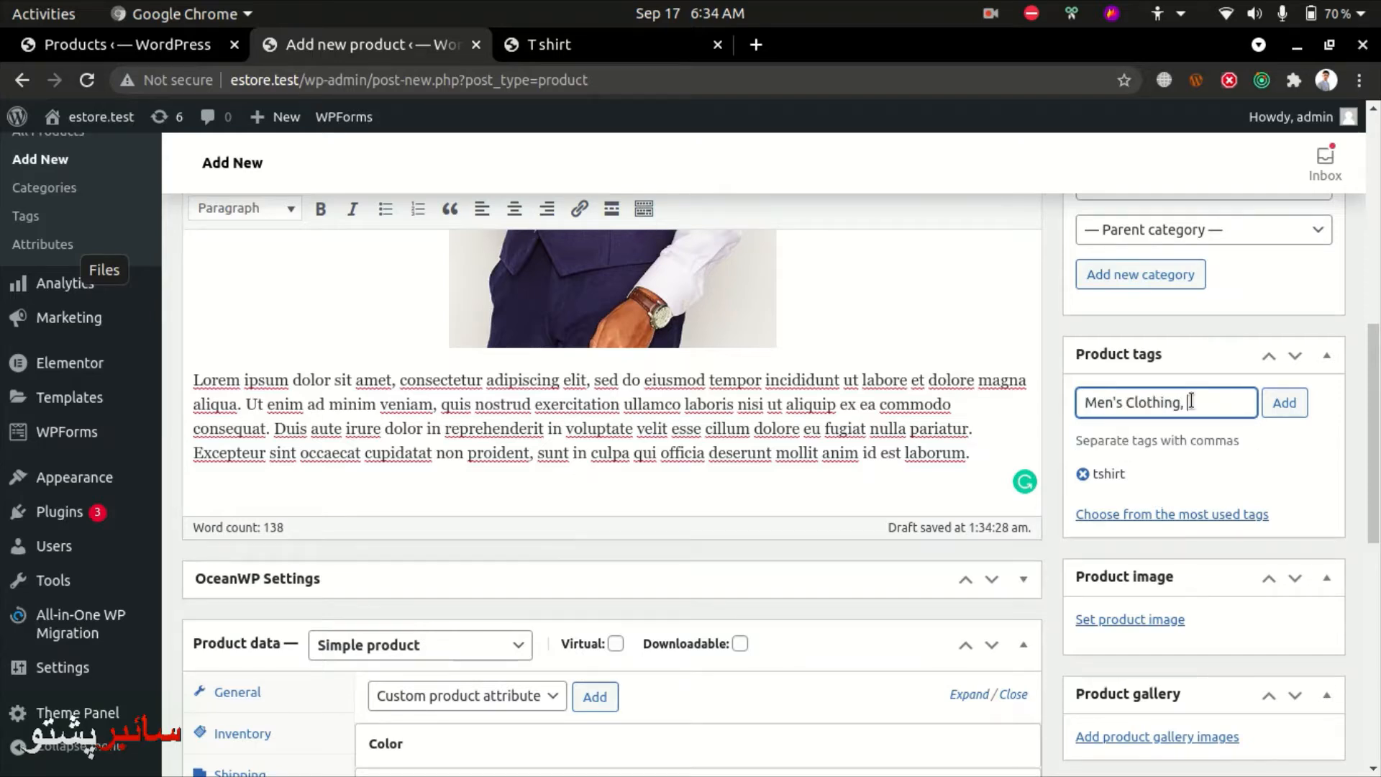
left_click(1286, 404)
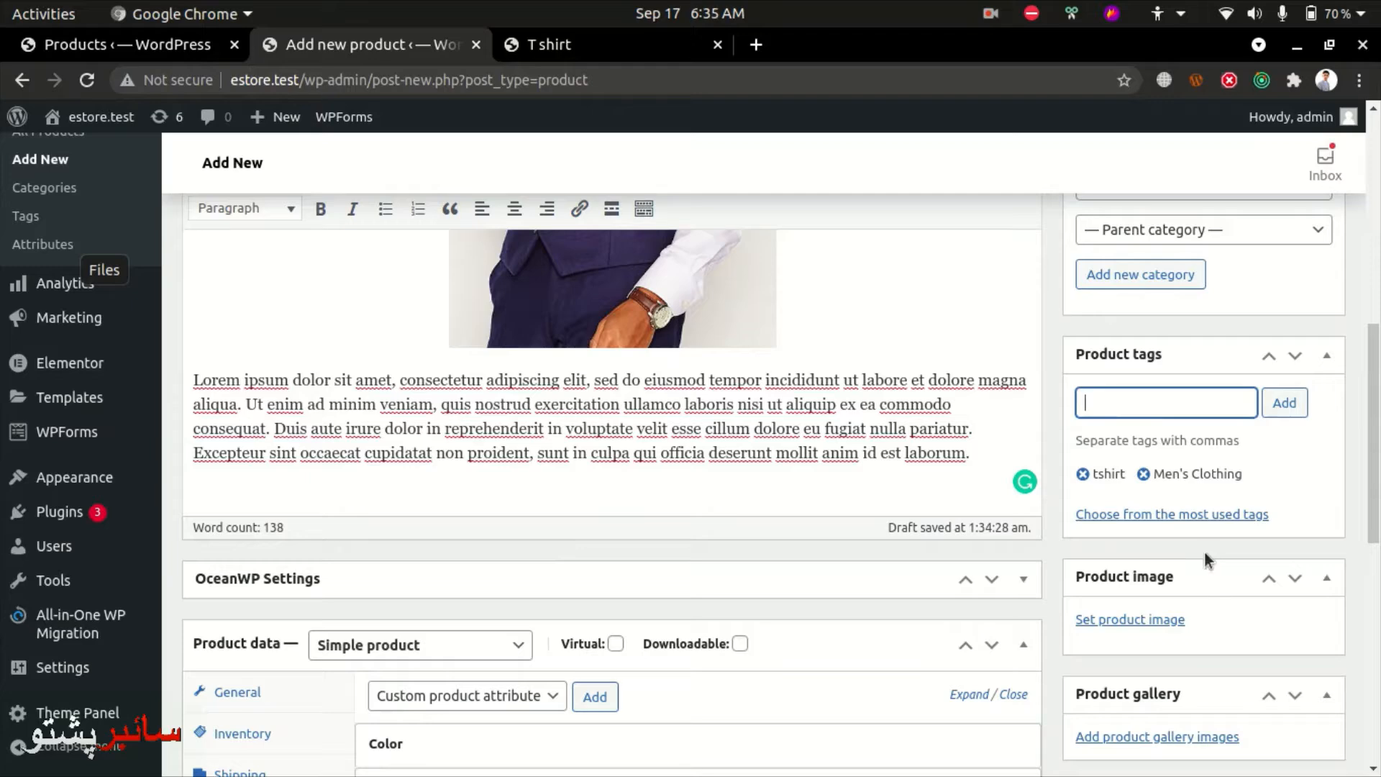
- Open the product image picker, and search Google Images for "tshirt" in an incognito window
scroll(1266, 545, "down", 5)
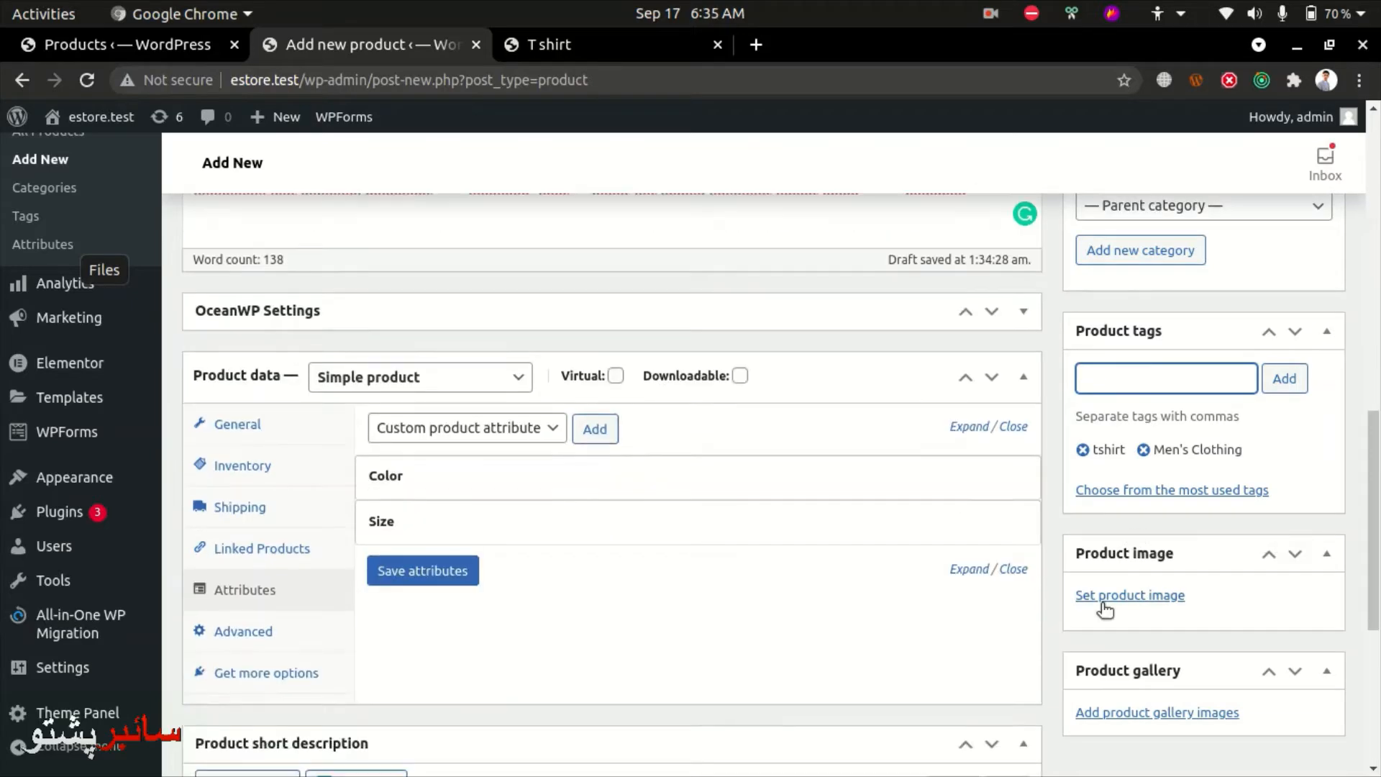
left_click(1110, 600)
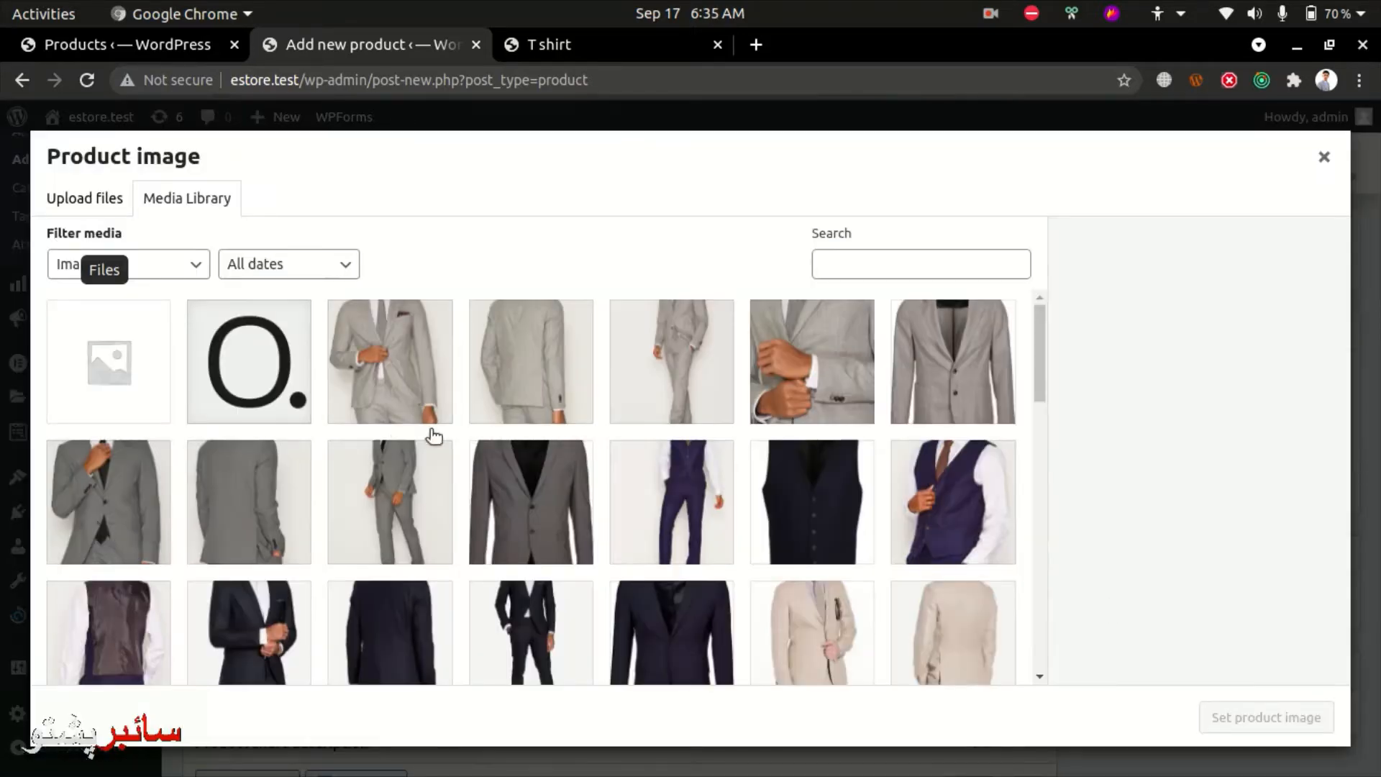
key("ctrl+shift+n")
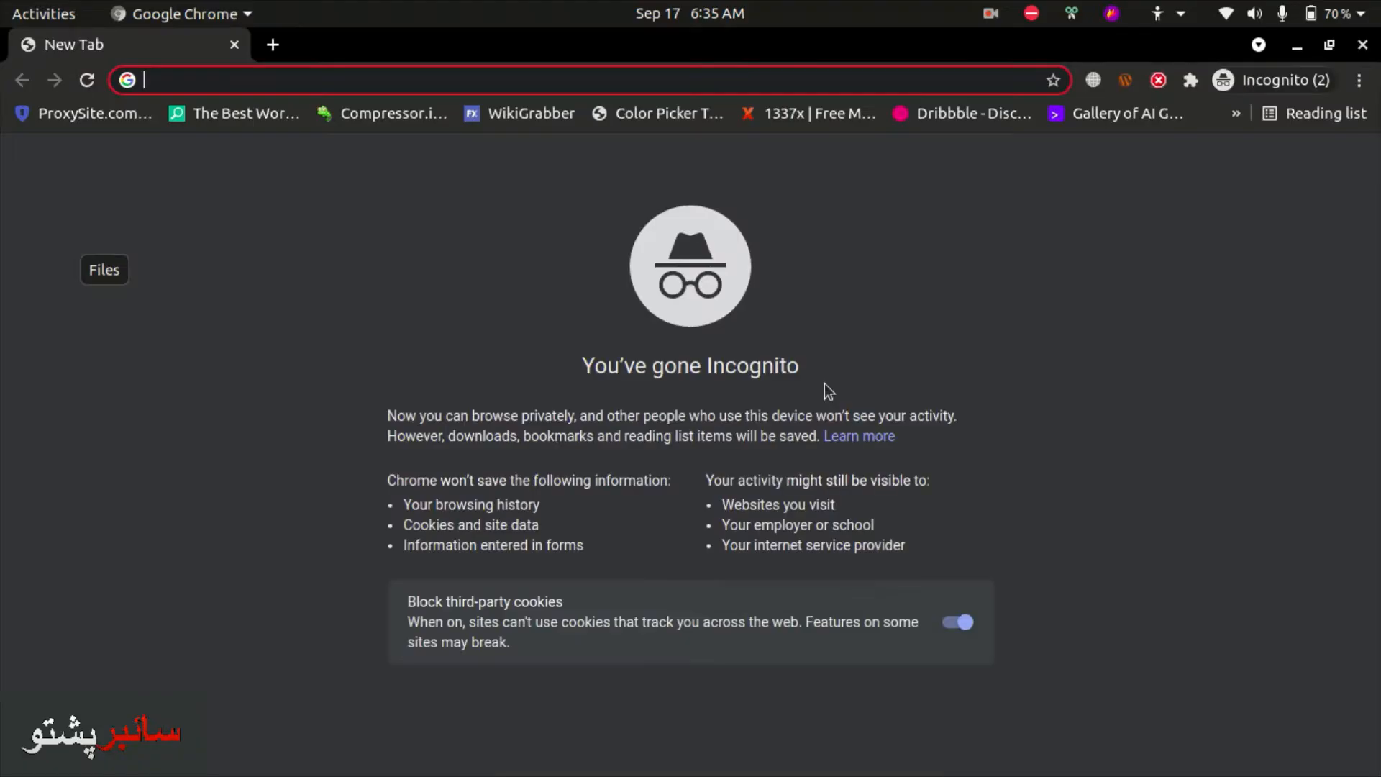
type("tshirt")
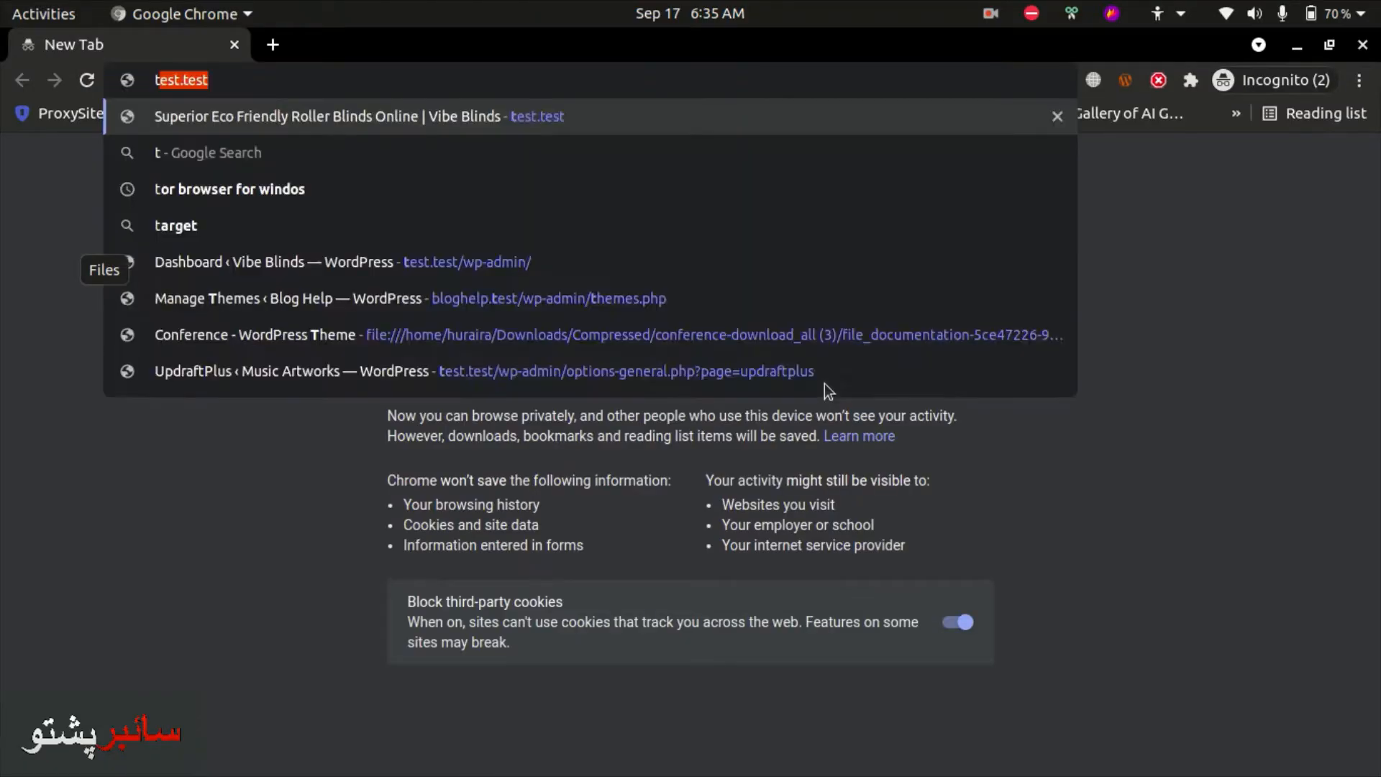
key("Return")
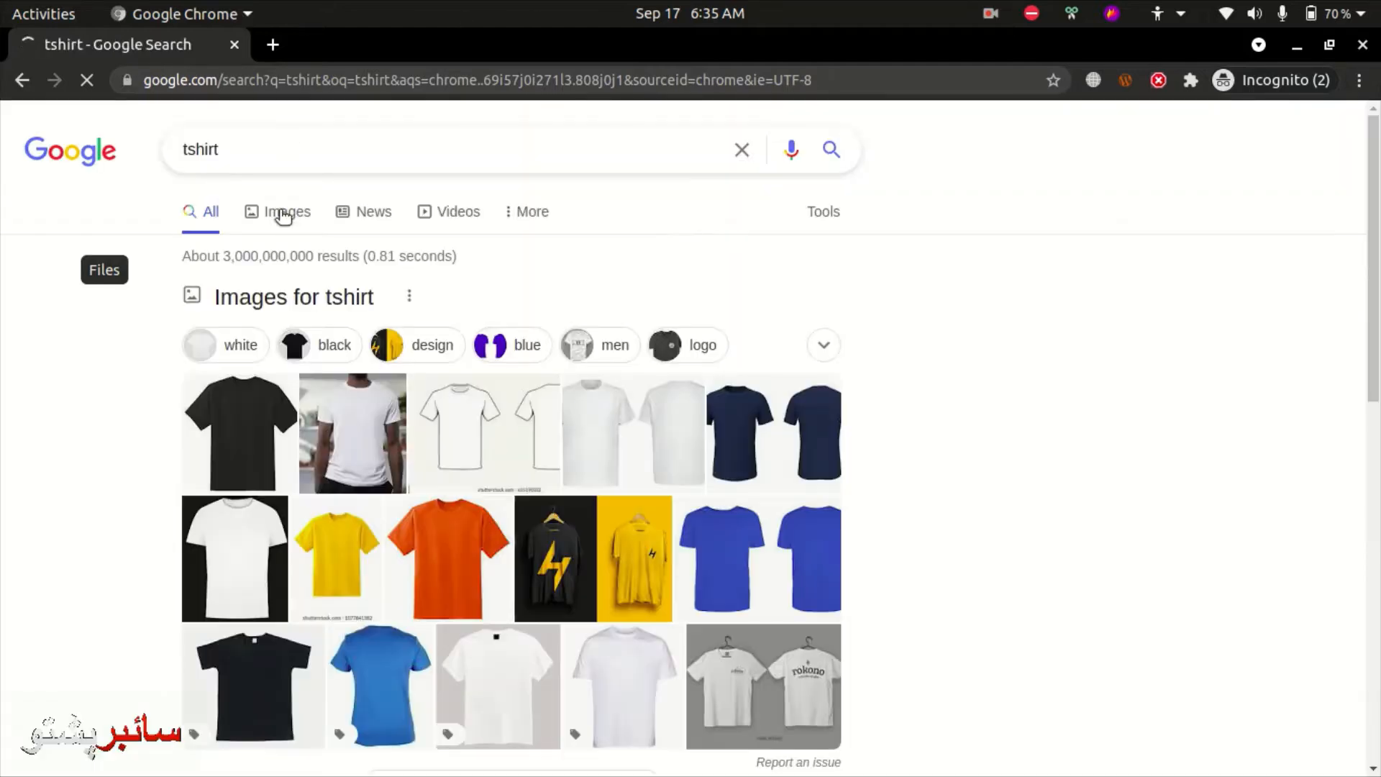
left_click(284, 215)
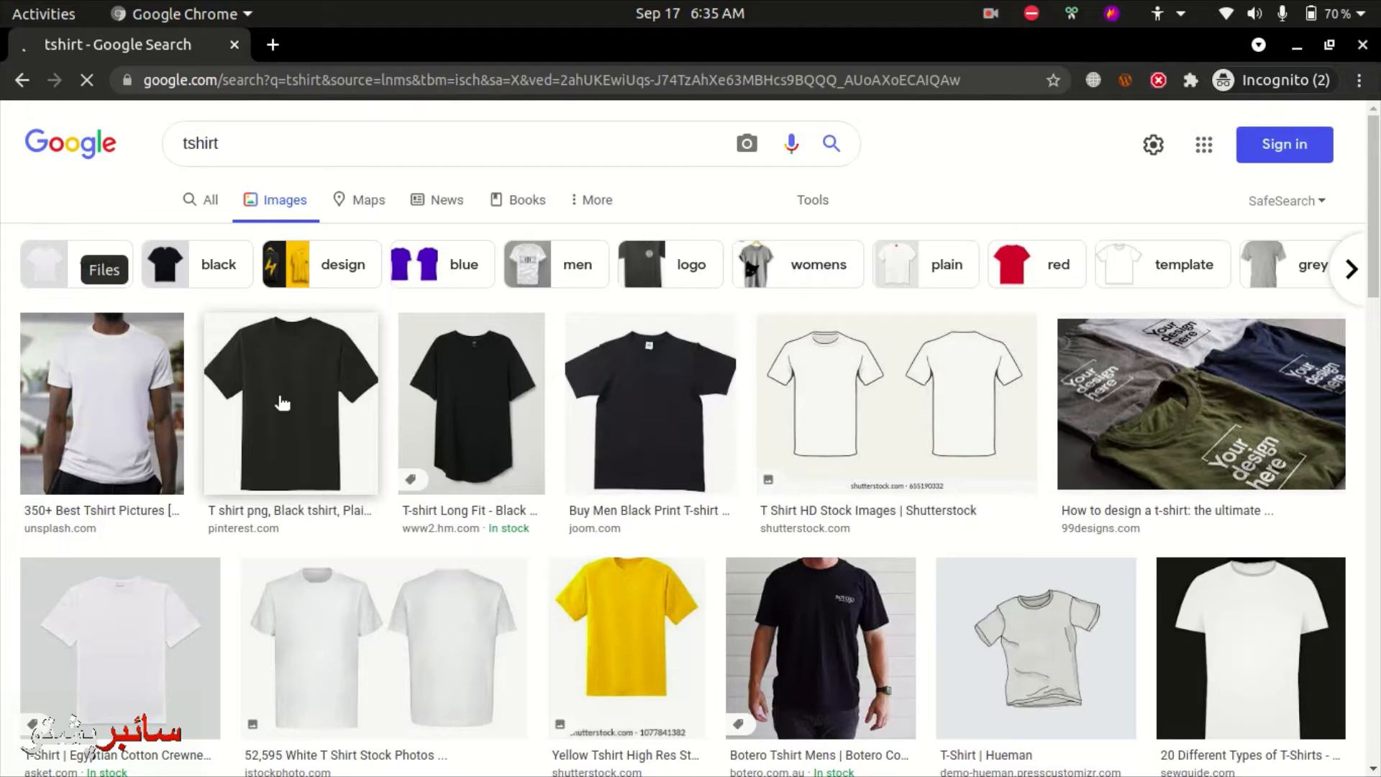
left_click(992, 11)
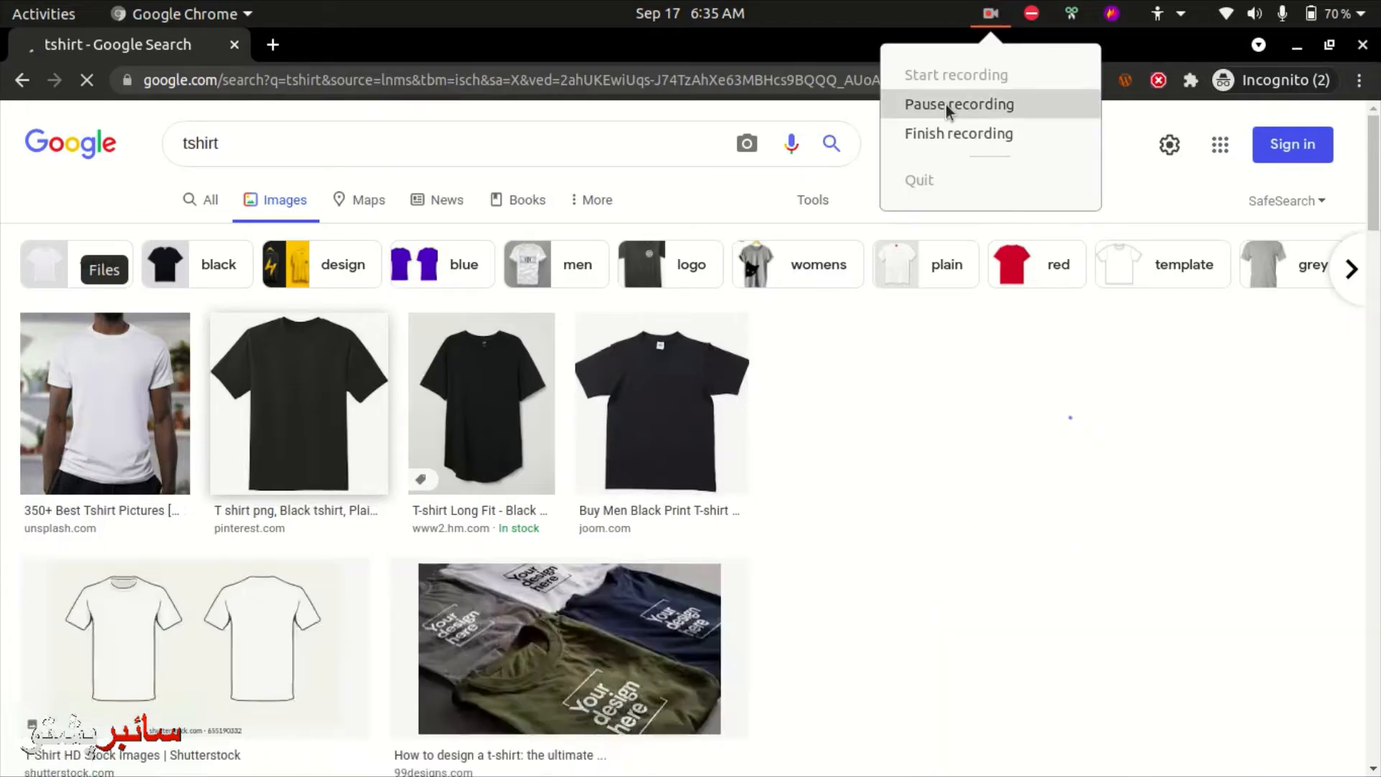
left_click(947, 105)
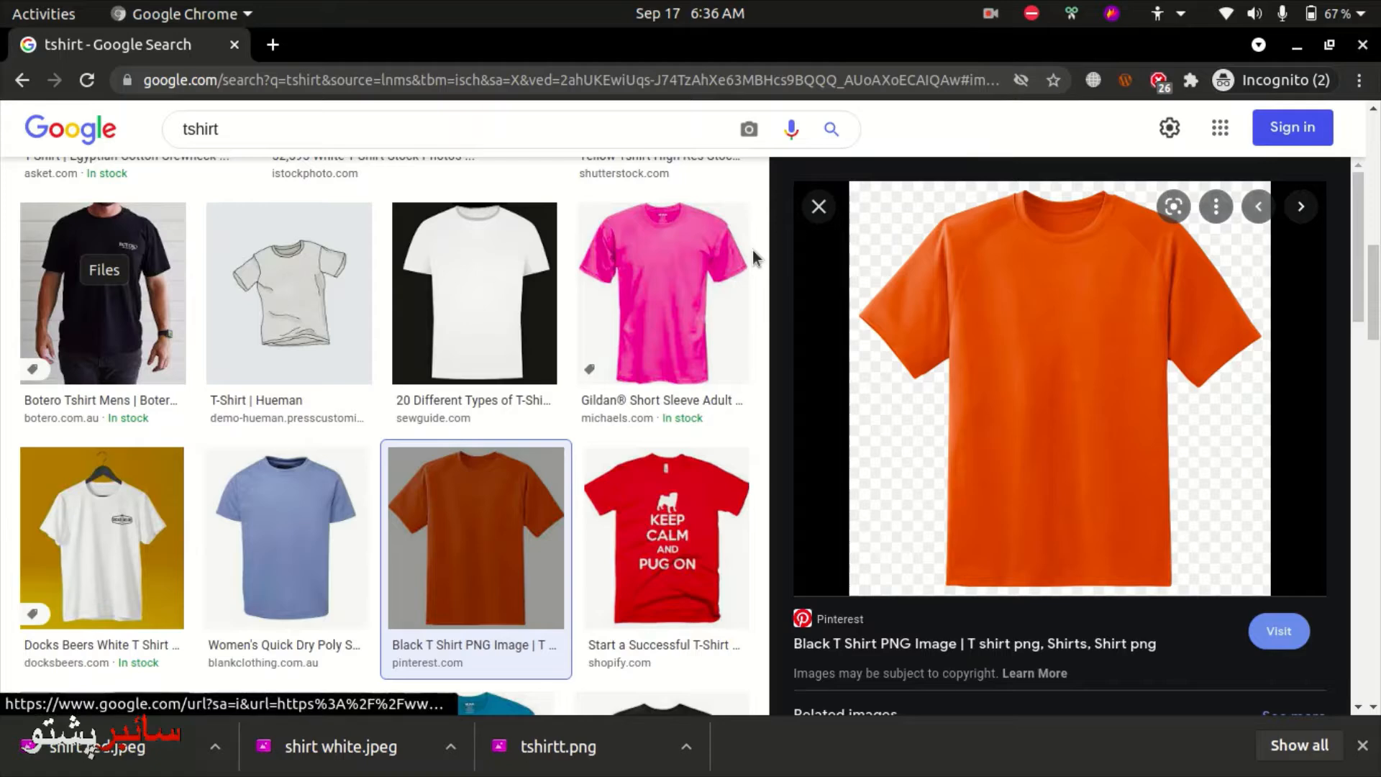
- Switch to the Files app and open the Downloads folder
key("alt+Tab")
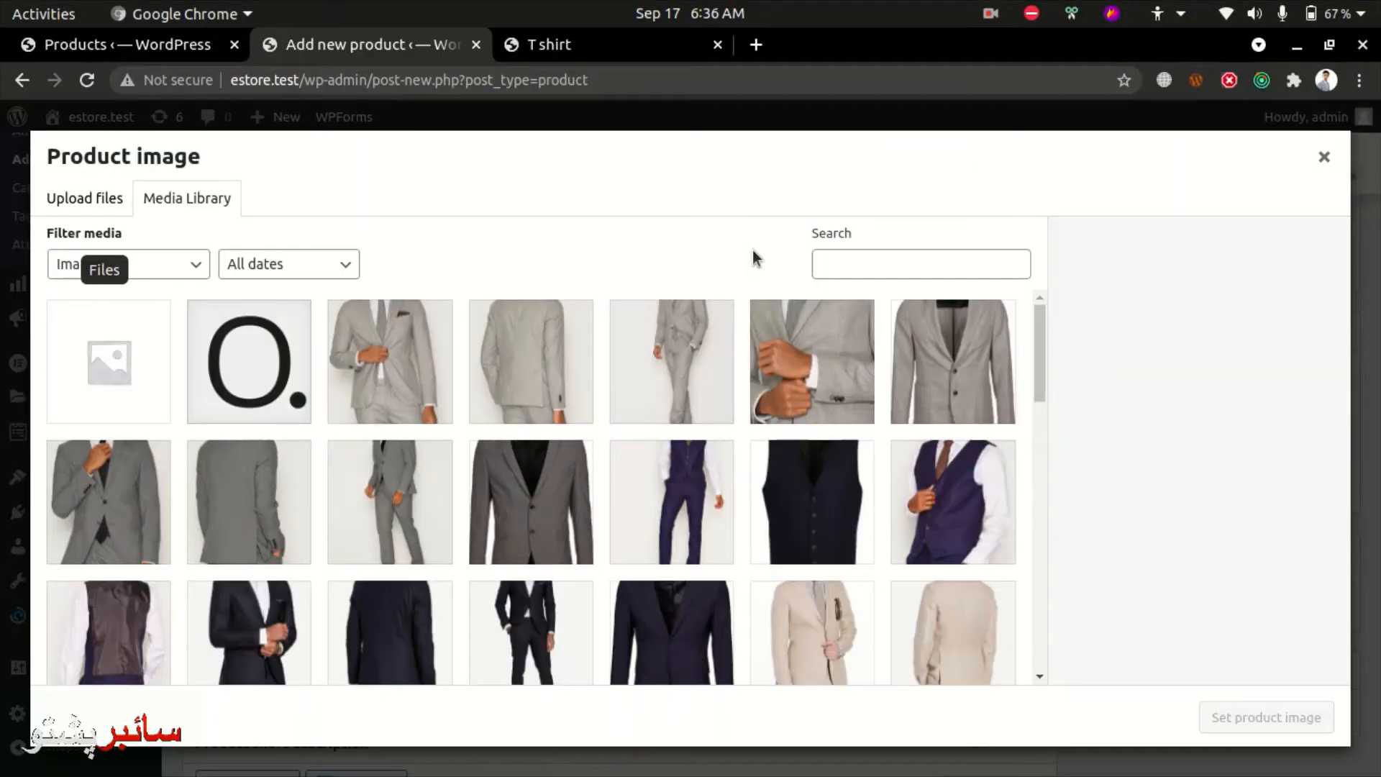
key("alt+Tab")
key("alt+Tab")
key("alt+Tab")
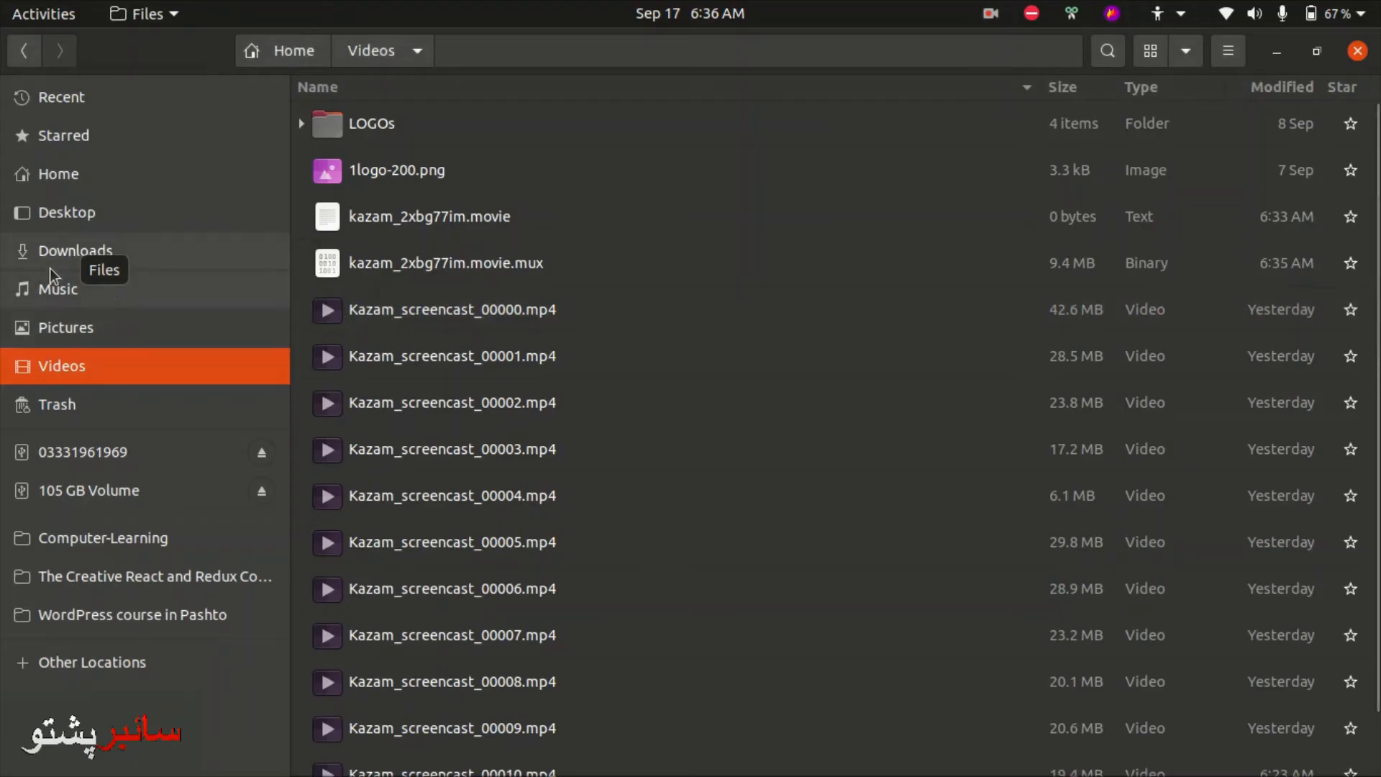
left_click(50, 266)
scroll(1065, 528, "down", 2)
scroll(1064, 528, "up", 3)
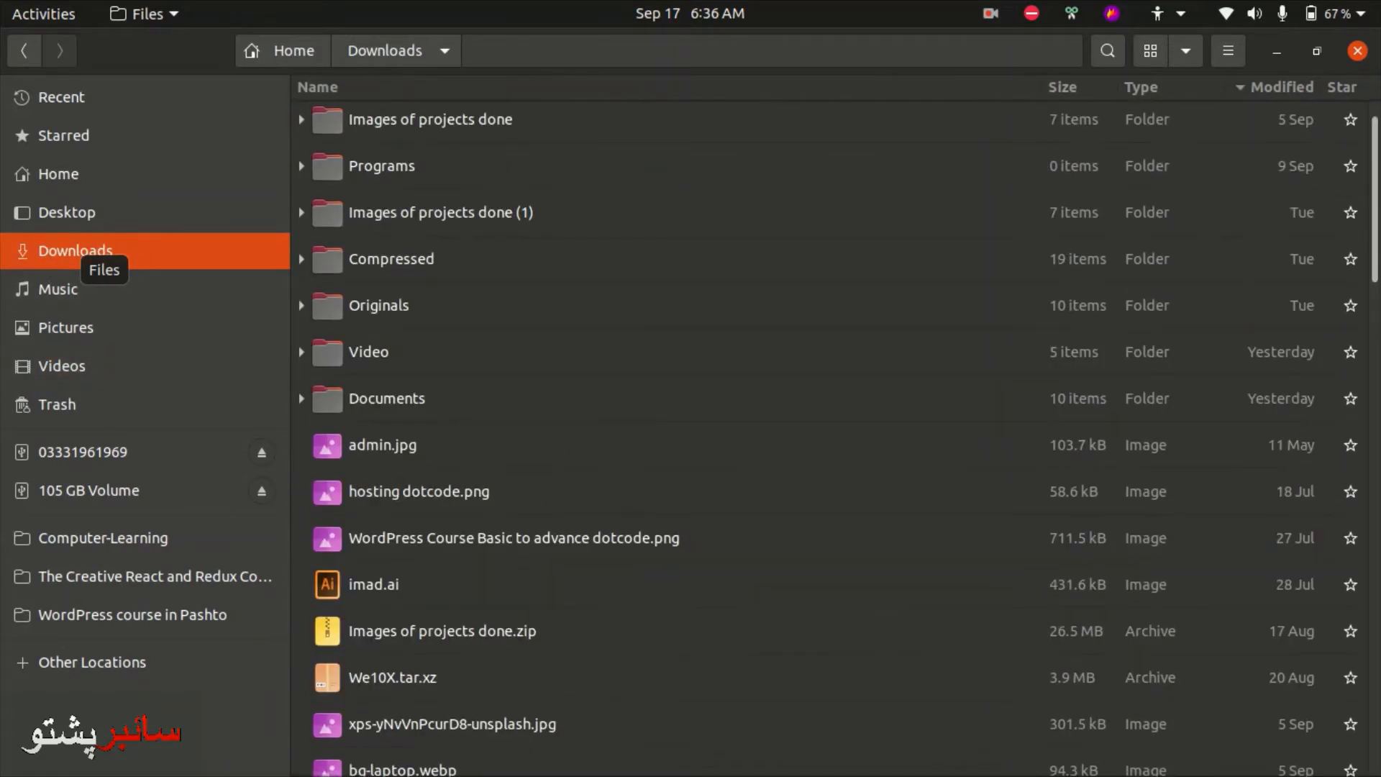
- Upload tshirtt.png, shirt white.jpeg and shirt red.jpeg from Downloads to the media library in the product image dialog
scroll(864, 647, "down", 15)
left_click(494, 672)
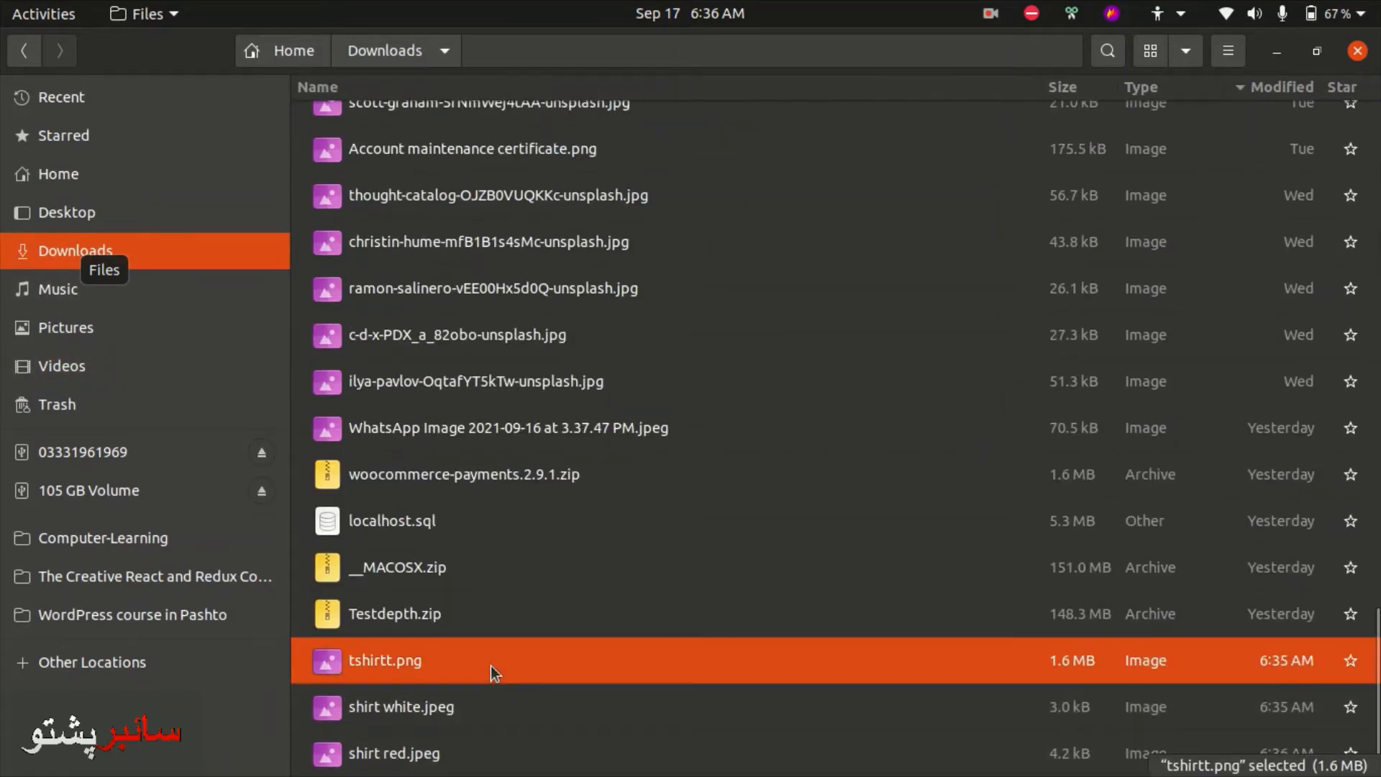
key("shift+Down")
key("shift+Down")
key("alt+Tab")
key("Escape")
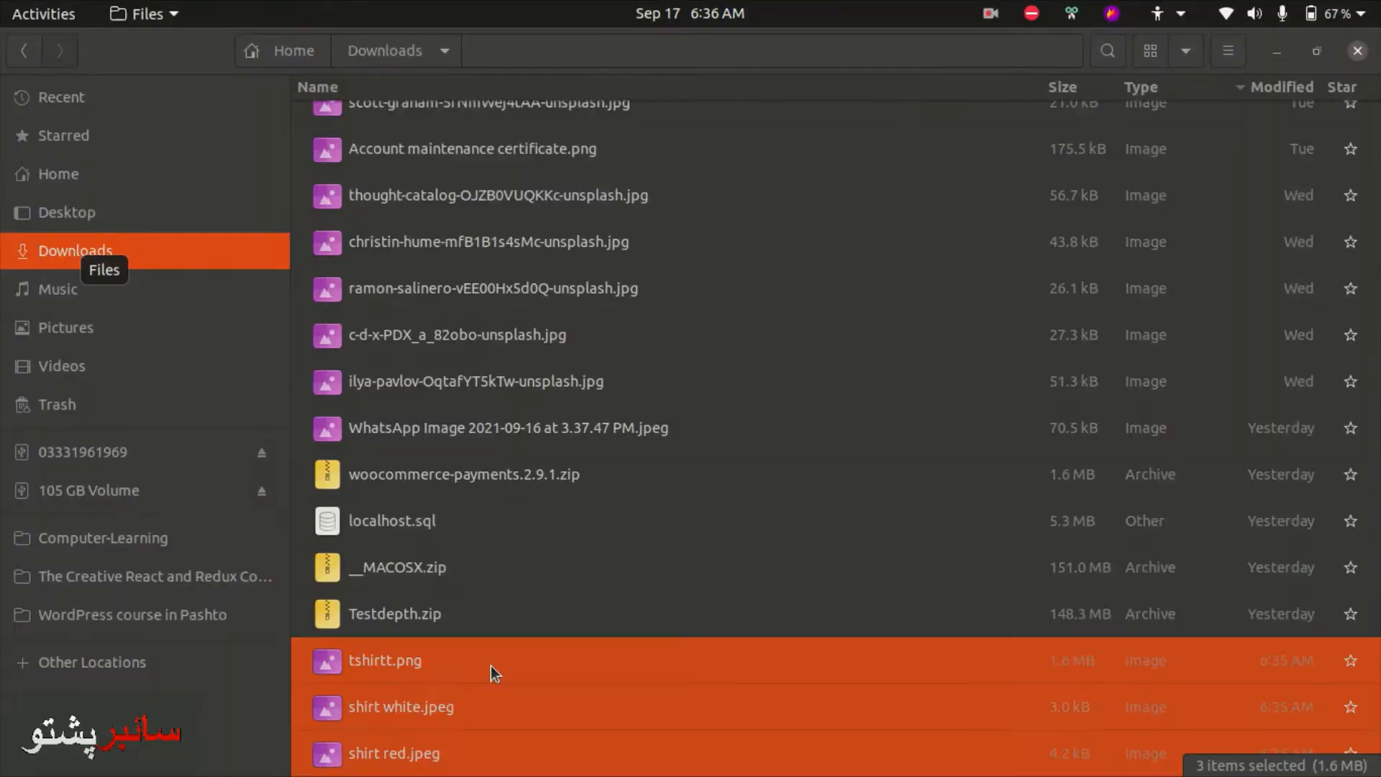
key("alt+Tab")
left_click_drag(447, 688, 516, 358)
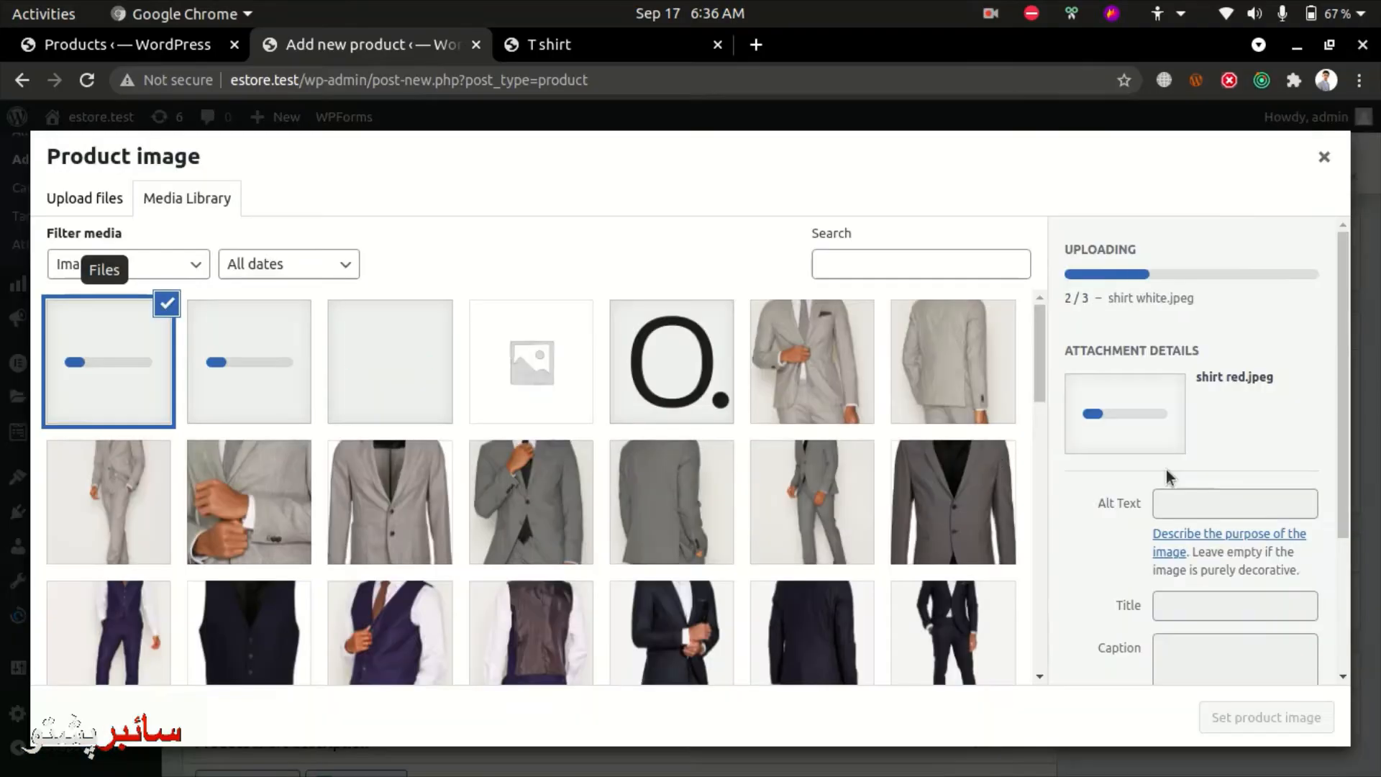
- Set the black T-shirt picture tshirtt.png as the product image
left_click(366, 371)
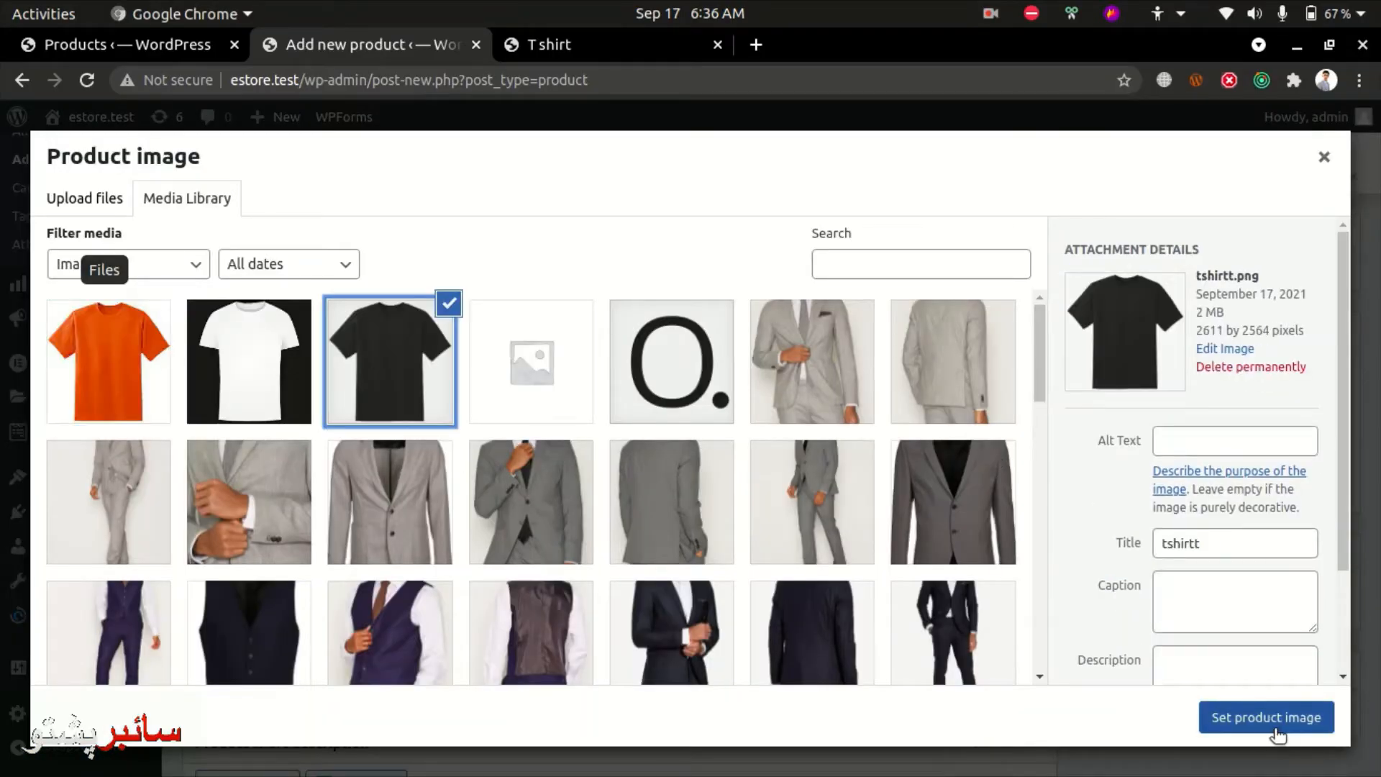
left_click(1223, 719)
scroll(1226, 650, "down", 2)
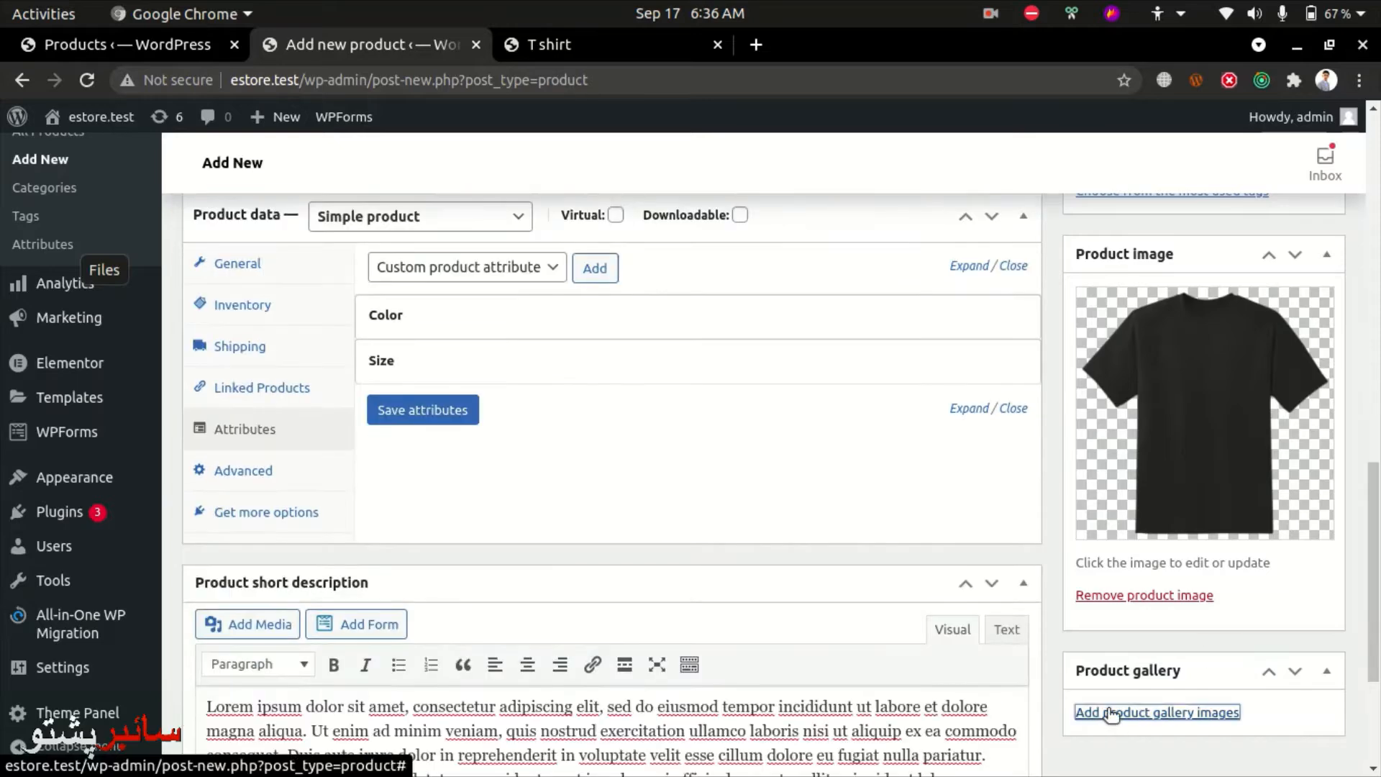
- Add the shirt white and shirt red images from the media library to the product gallery
left_click(1121, 714)
left_click(231, 360)
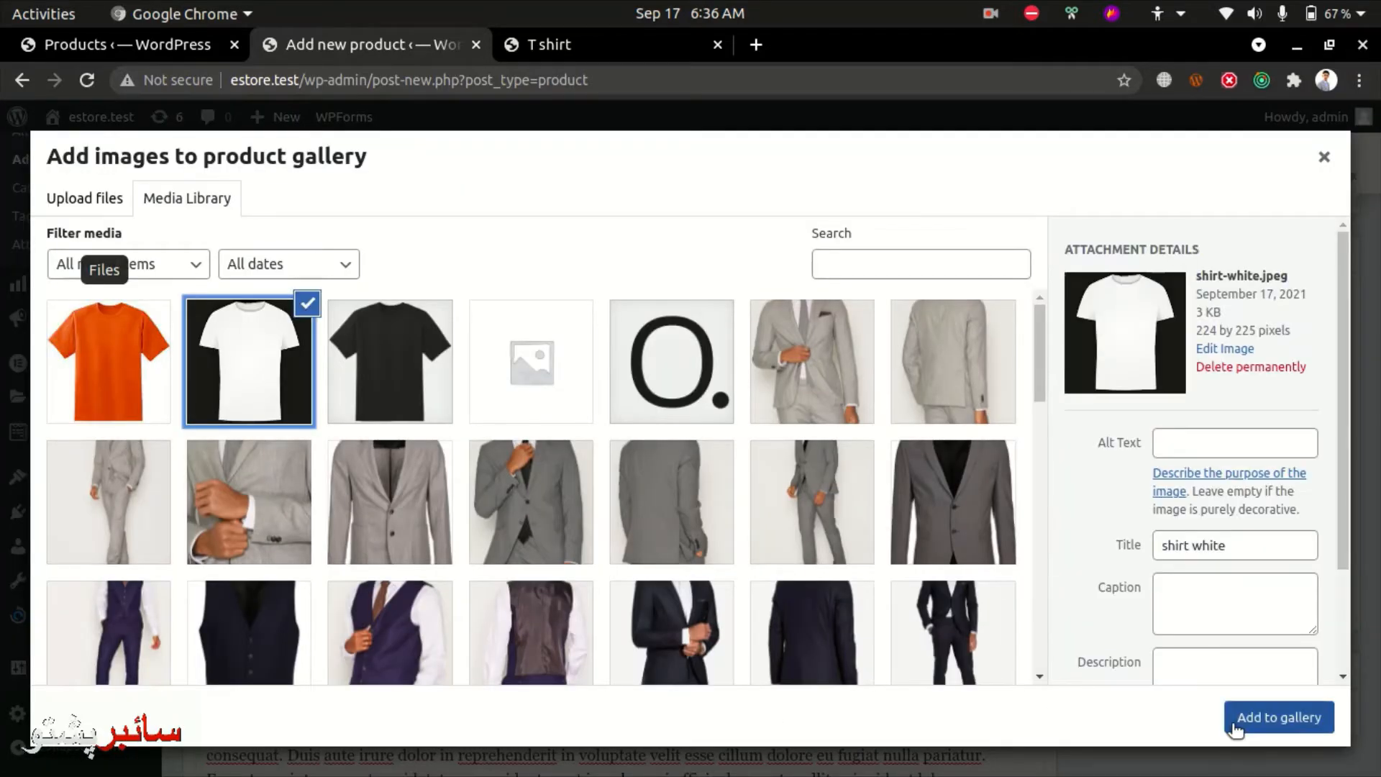
left_click(1244, 719)
left_click(1141, 715)
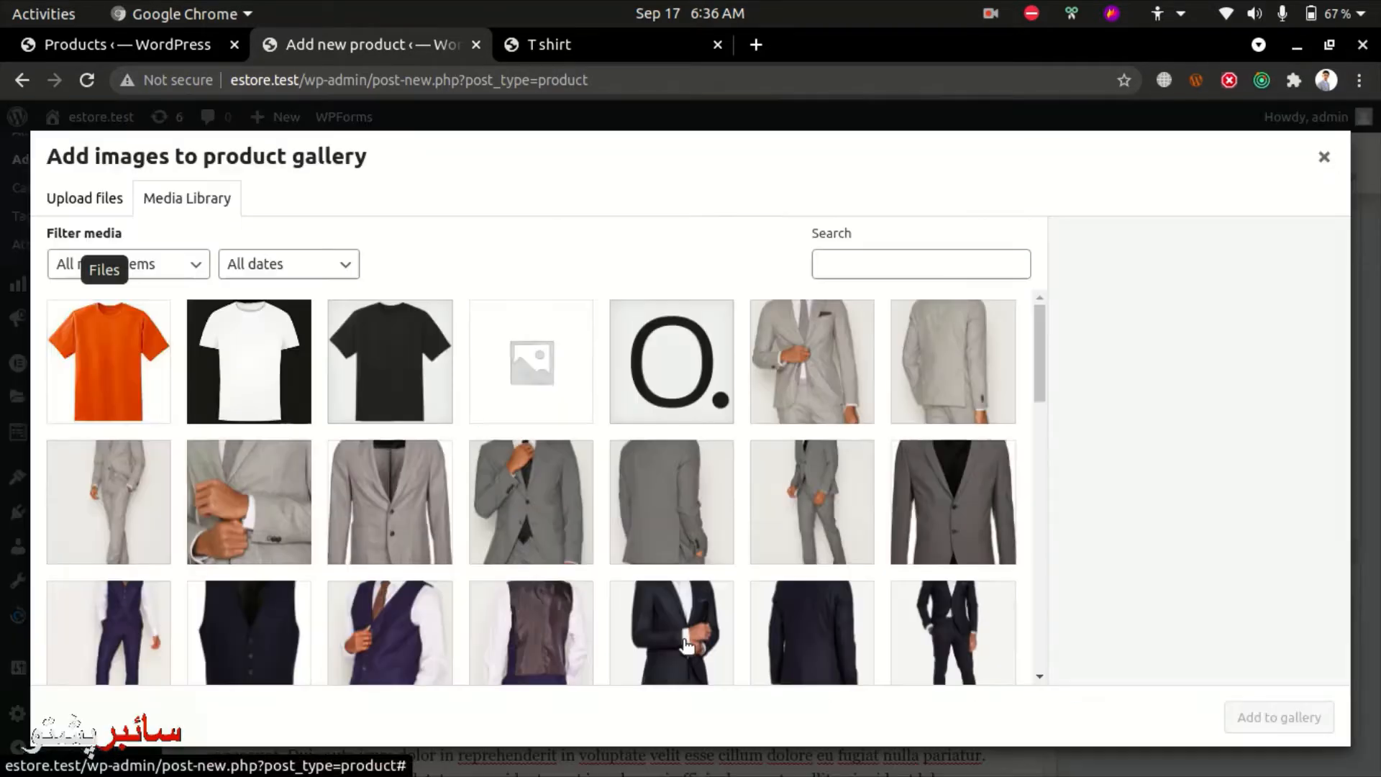
left_click(111, 387)
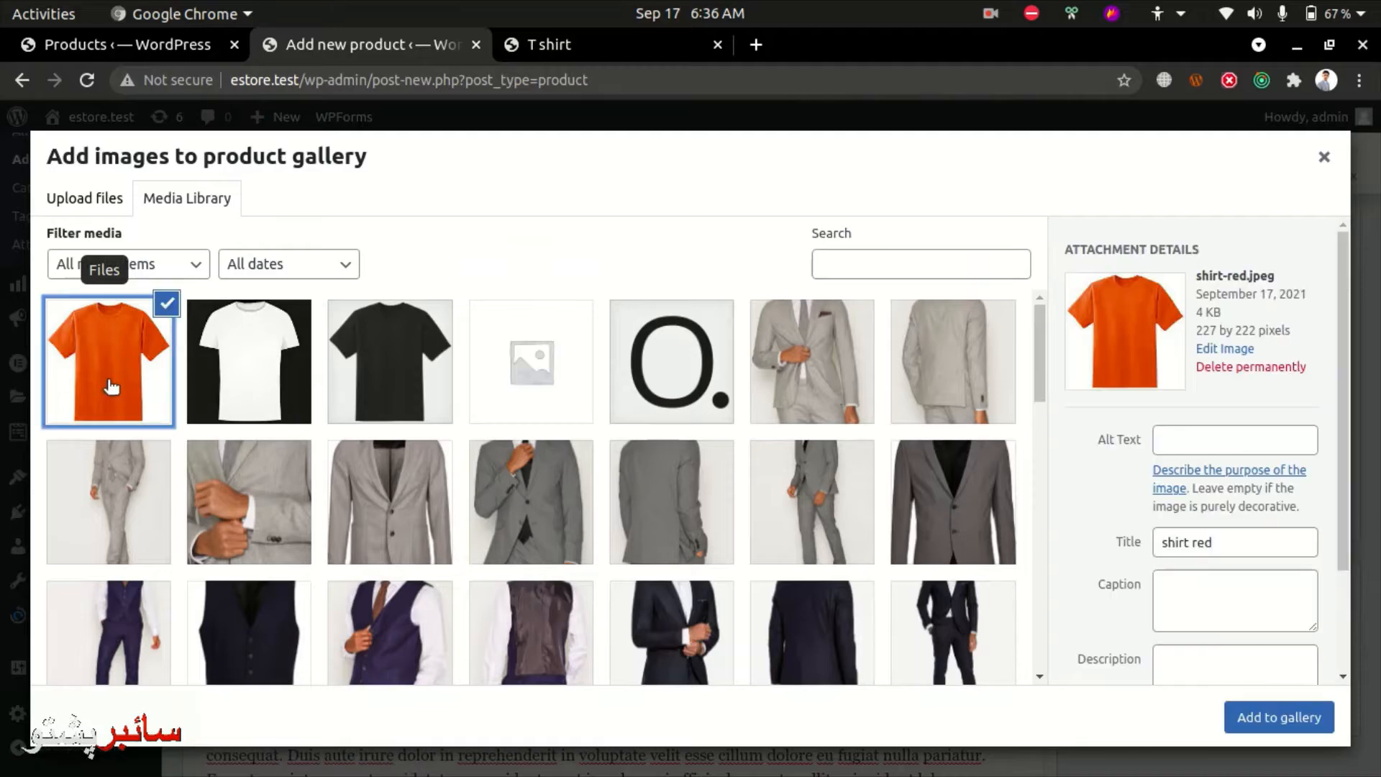
left_click(1280, 718)
- Publish the T shirt product
scroll(1027, 632, "up", 5)
scroll(1027, 632, "up", 5)
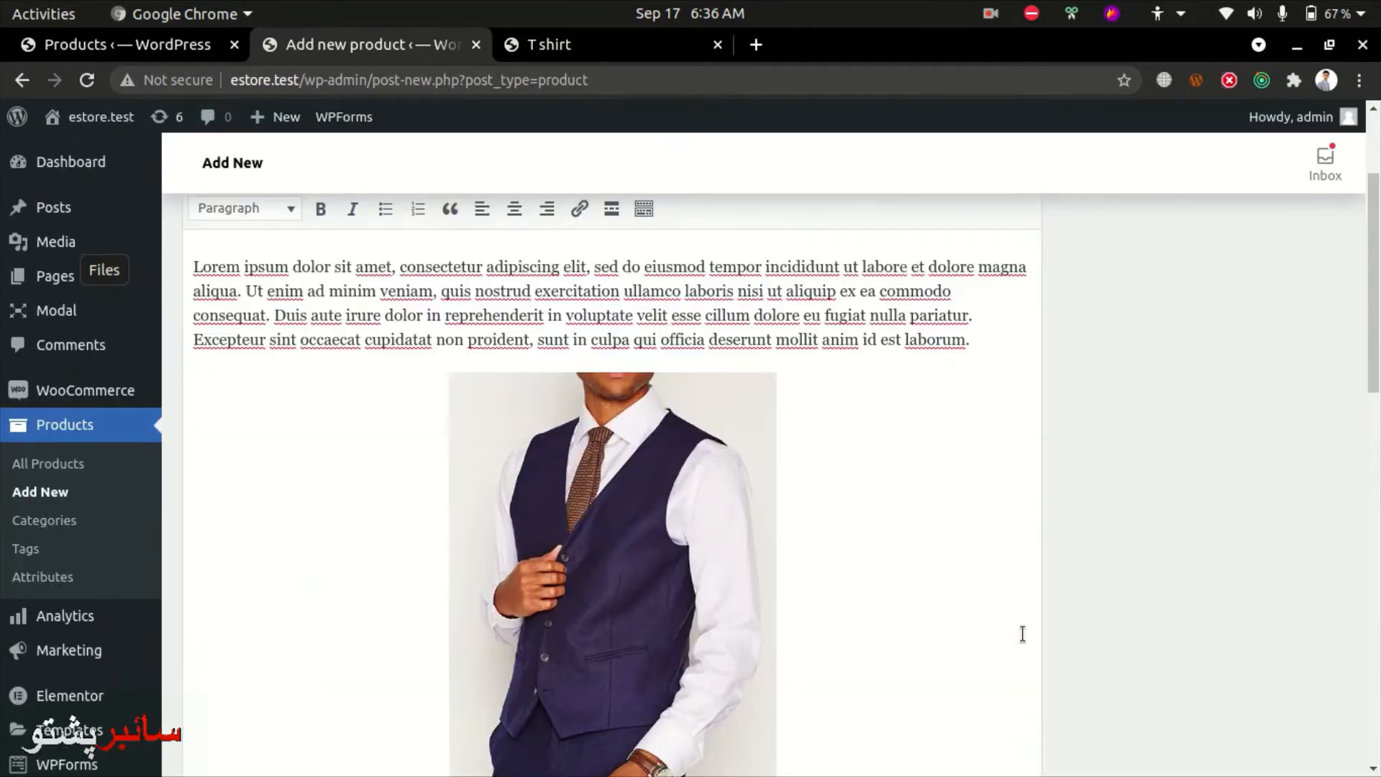
left_click(1295, 540)
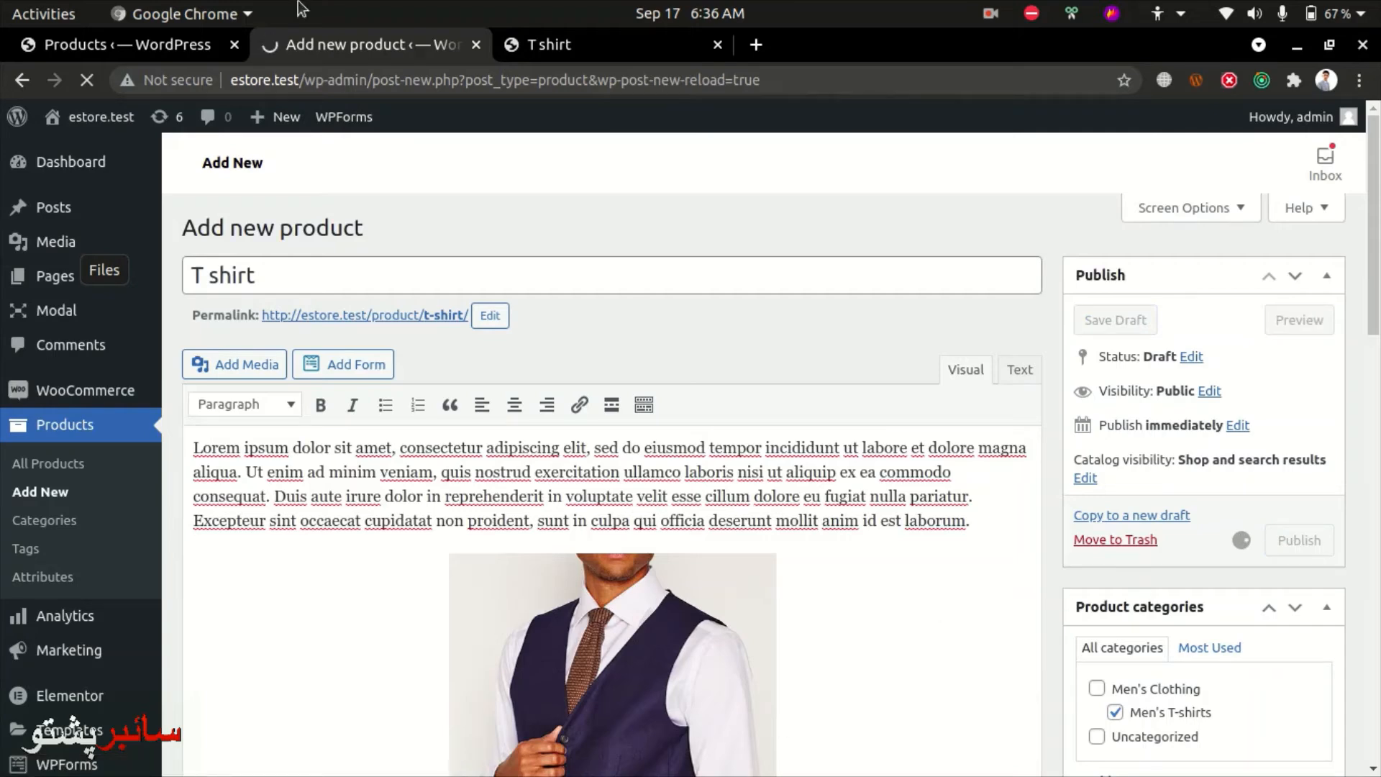
- Find the T shirt in the storefront's Collection and open its product page
left_click(577, 32)
scroll(792, 459, "up", 5)
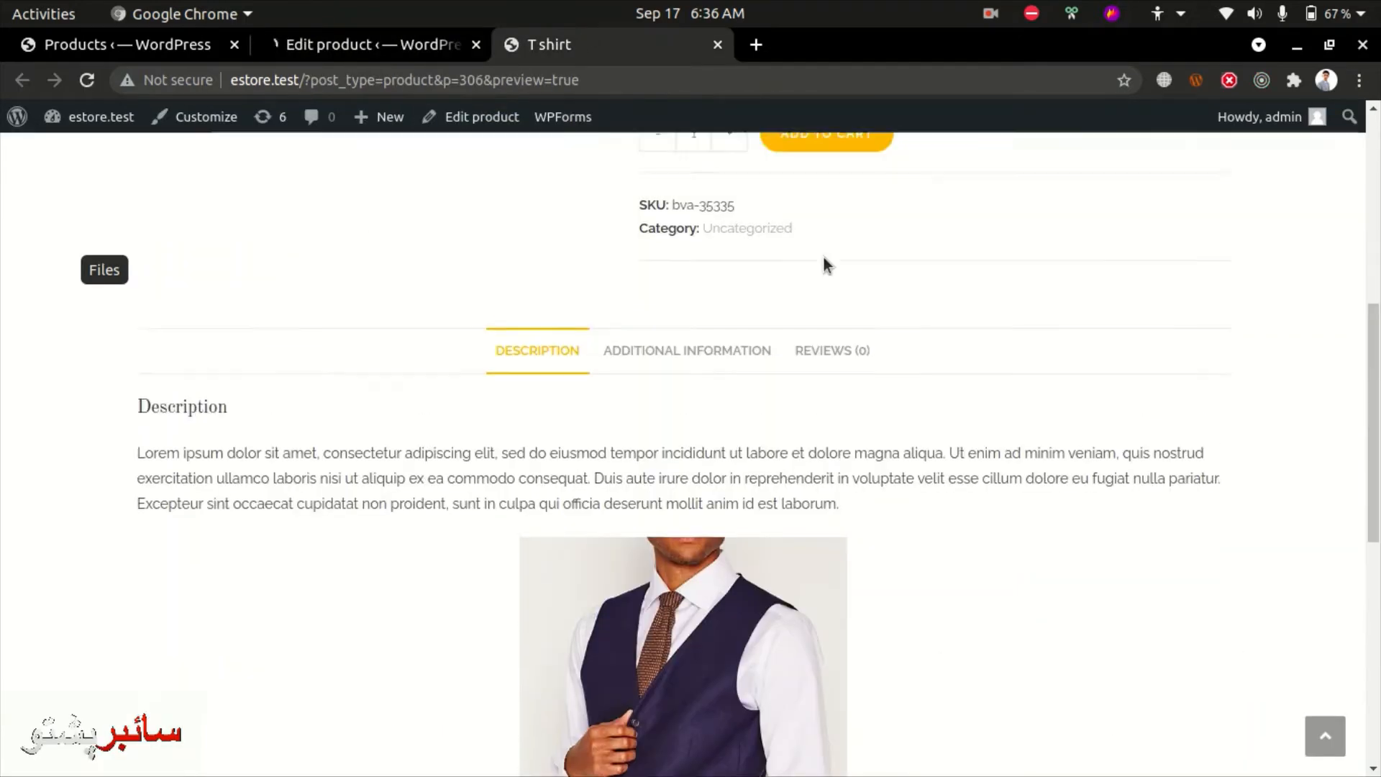
scroll(823, 256, "up", 5)
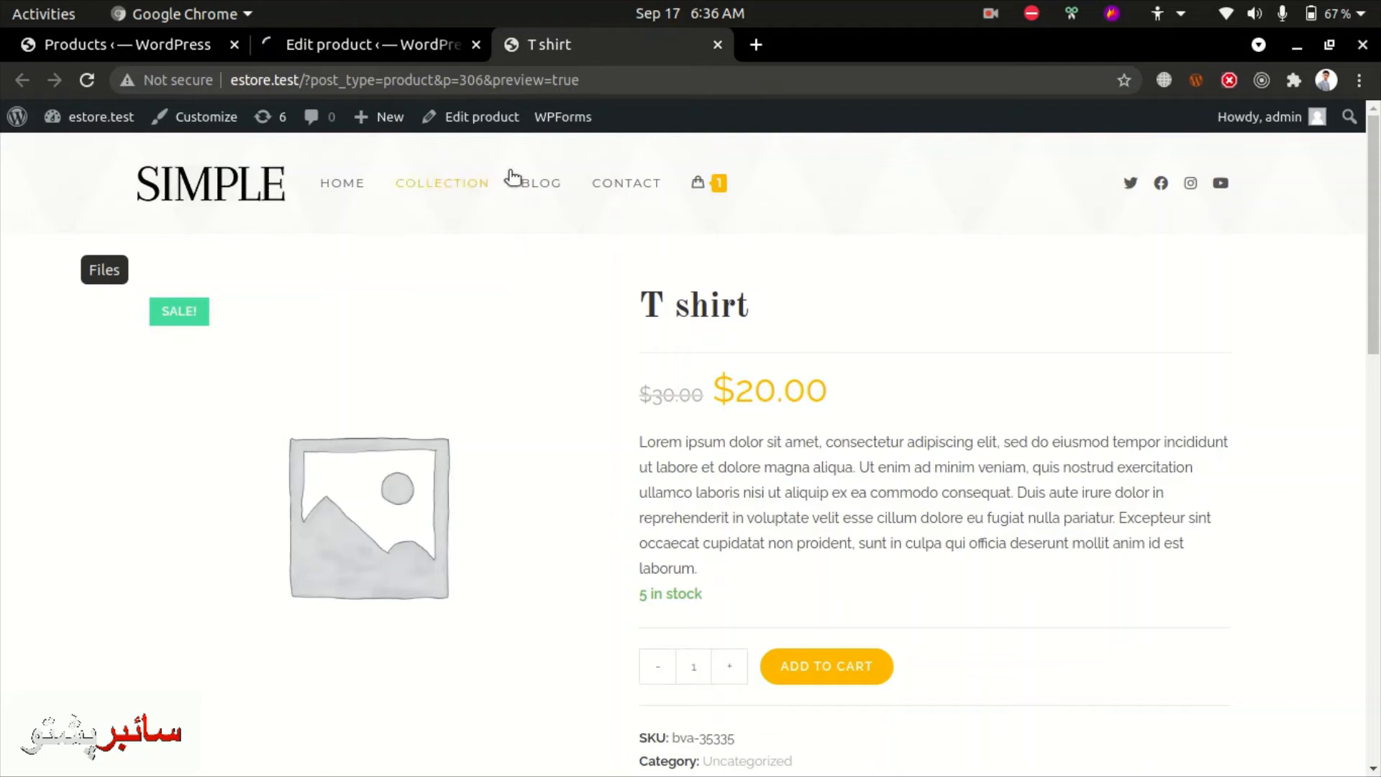
left_click(438, 186)
scroll(1180, 478, "down", 3)
scroll(1181, 478, "up", 3)
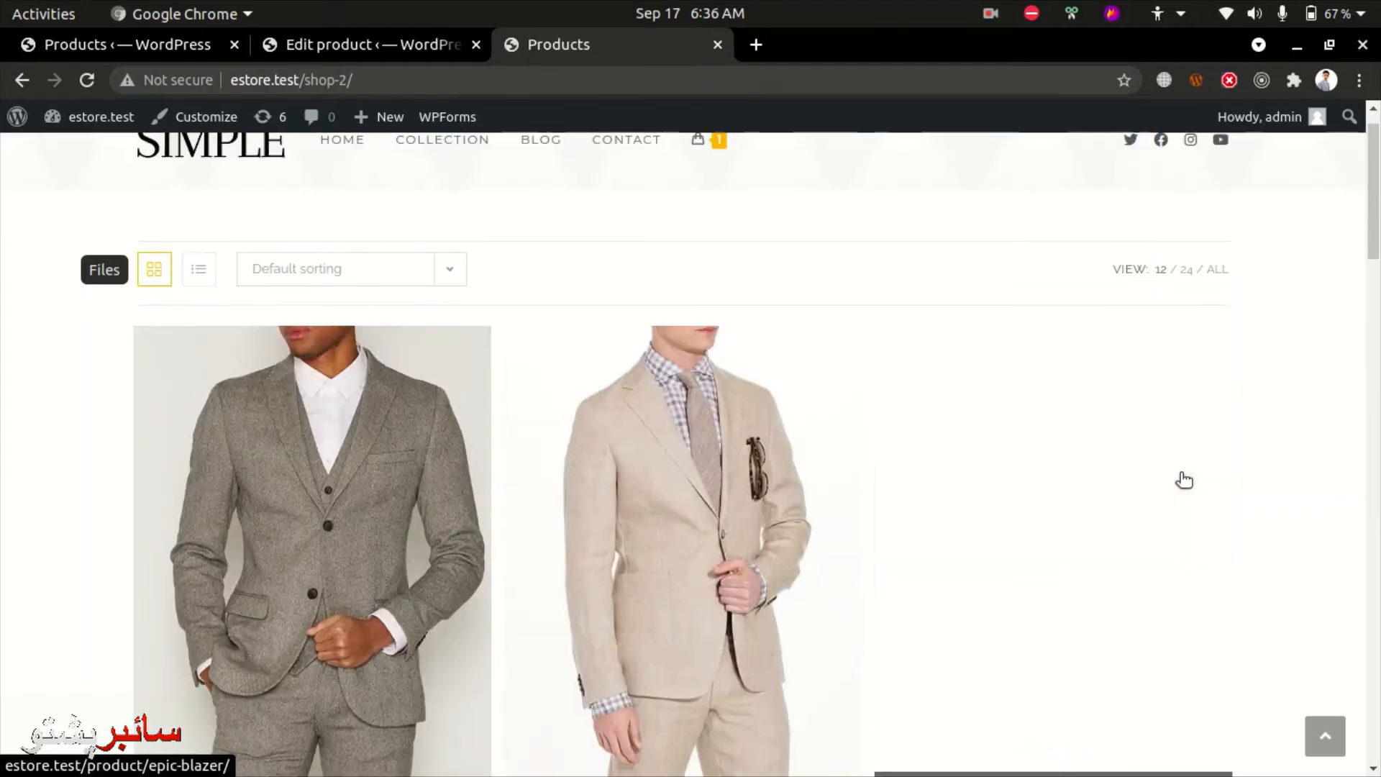
scroll(1184, 480, "down", 15)
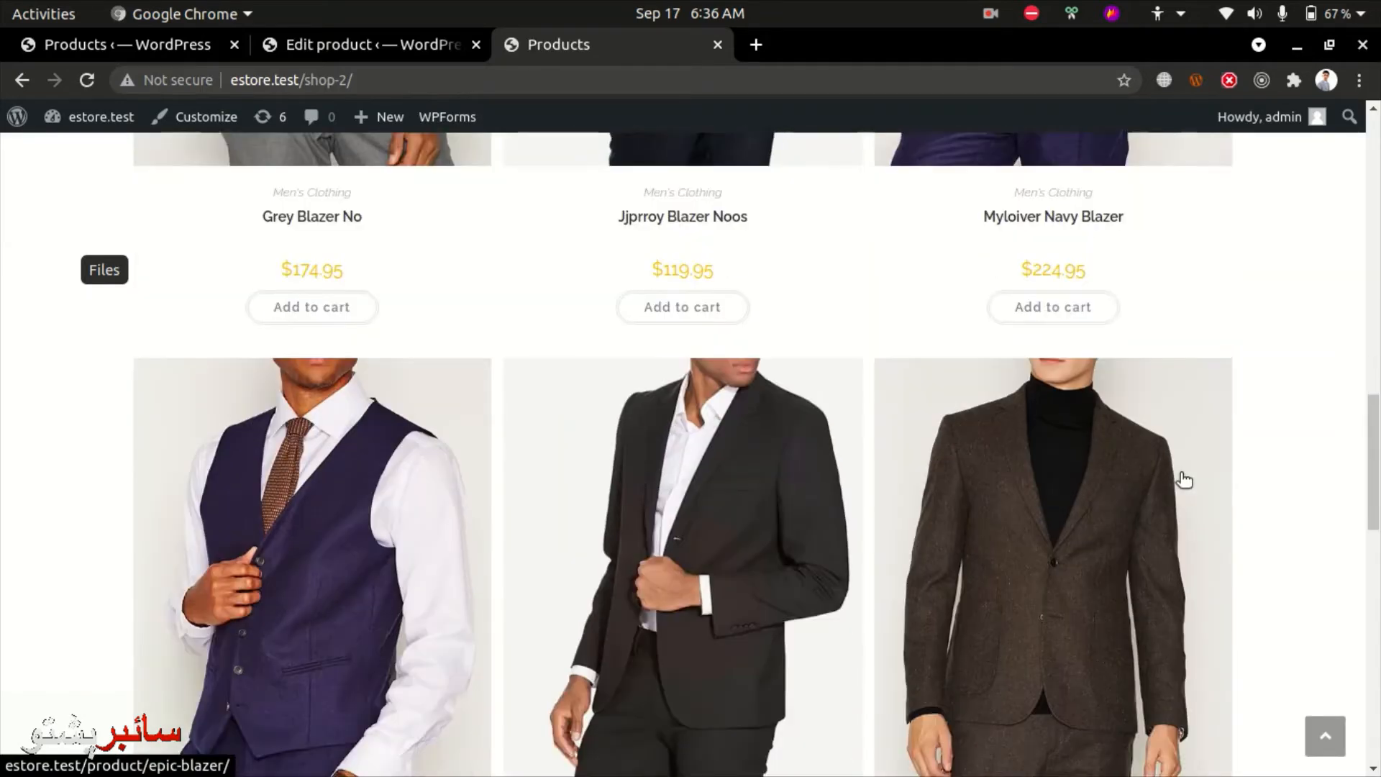
scroll(1185, 480, "down", 5)
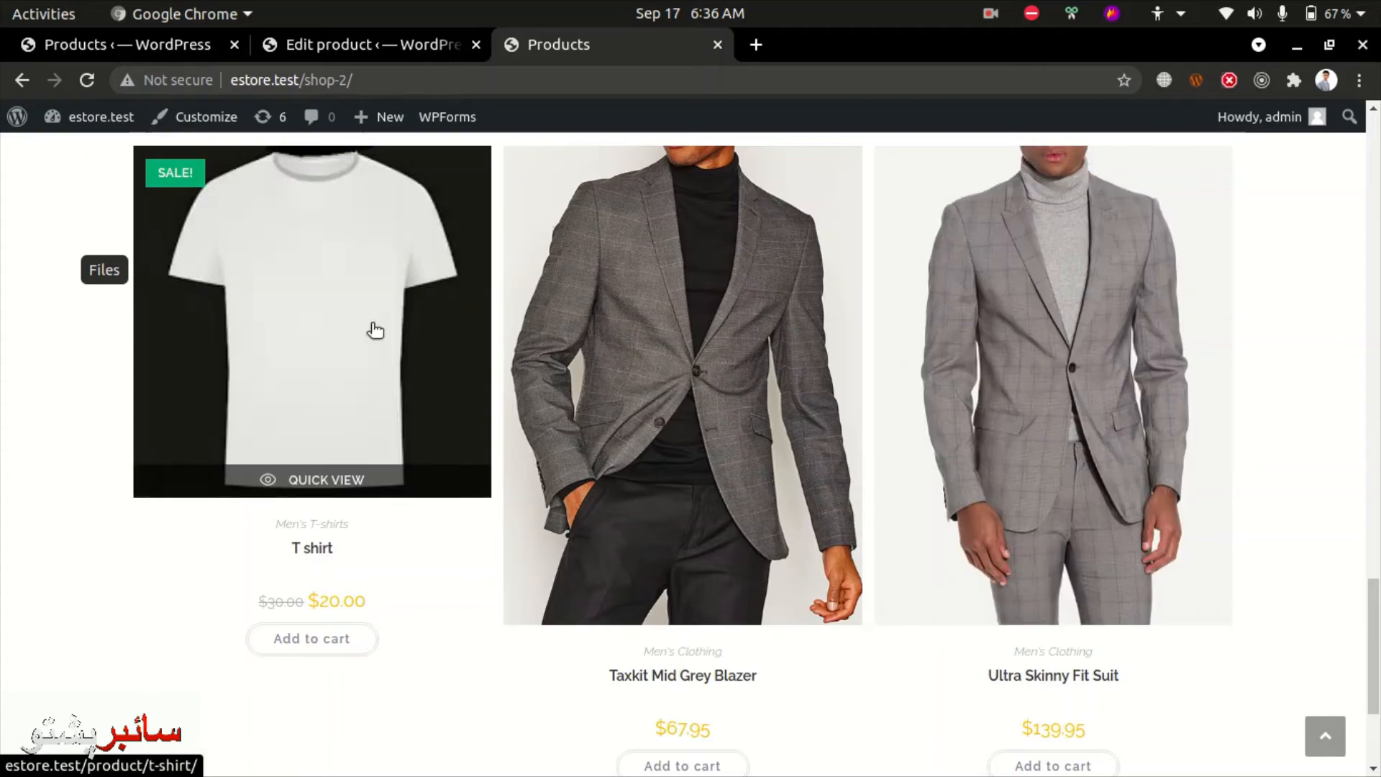
scroll(43, 658, "up", 1)
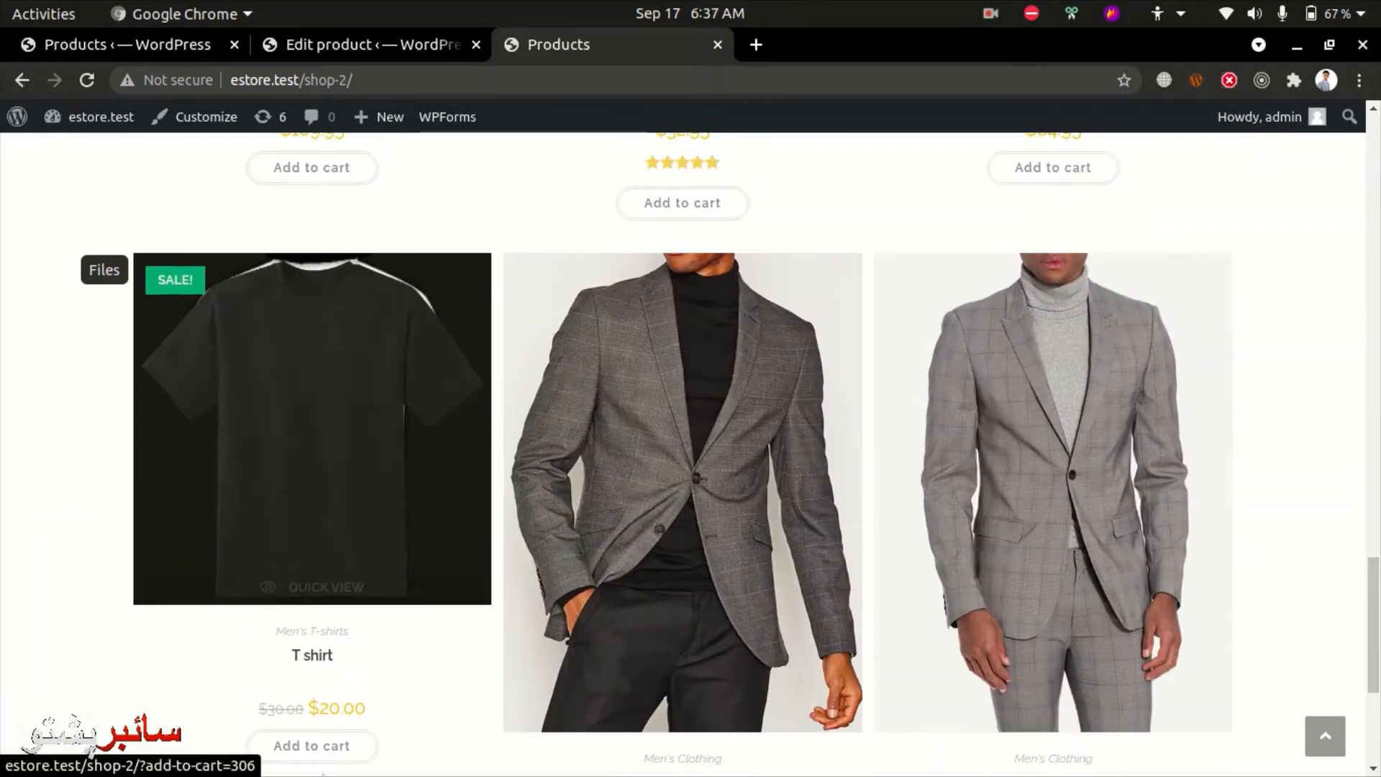
scroll(321, 719, "down", 2)
scroll(259, 614, "up", 2)
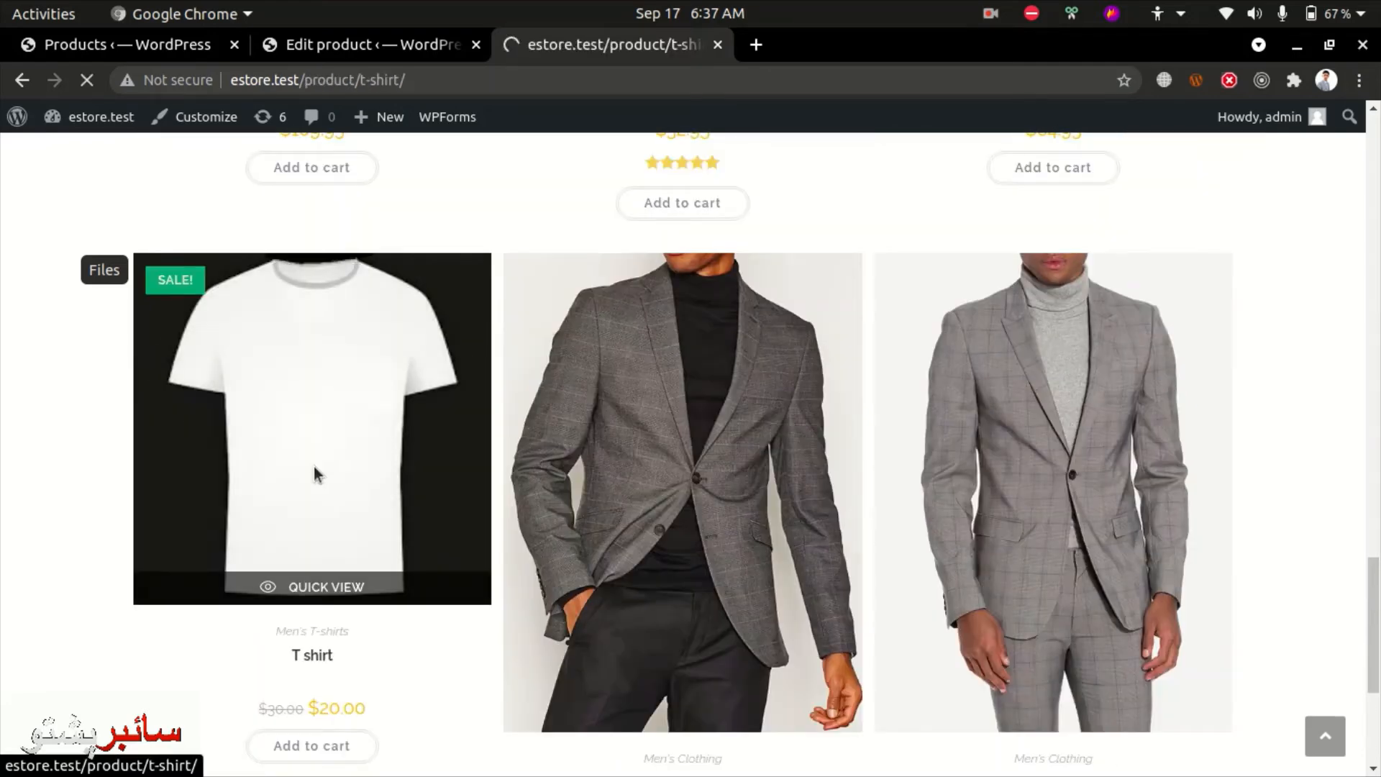
- View the black T-shirt image enlarged on the product page, close it, and display the red shirt from the gallery
scroll(1034, 433, "down", 3)
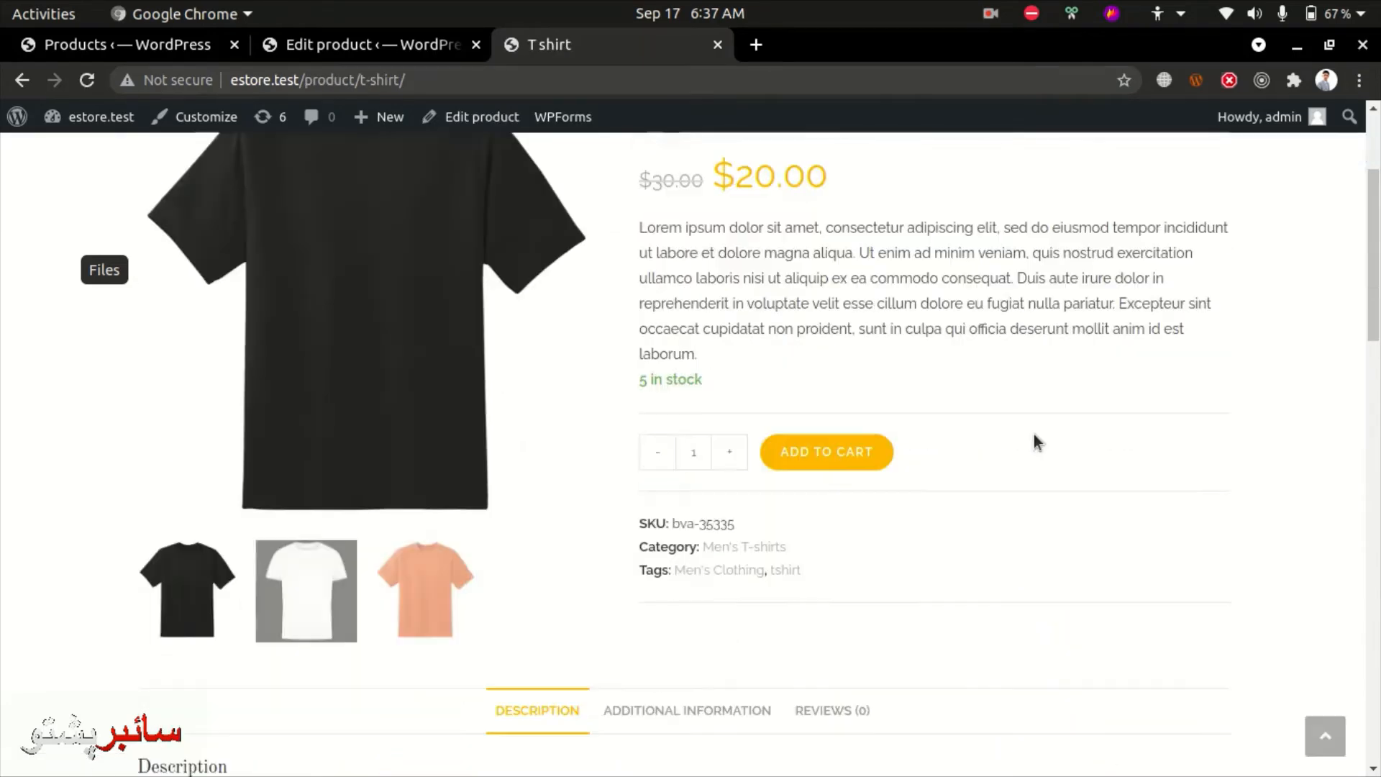
scroll(395, 422, "up", 2)
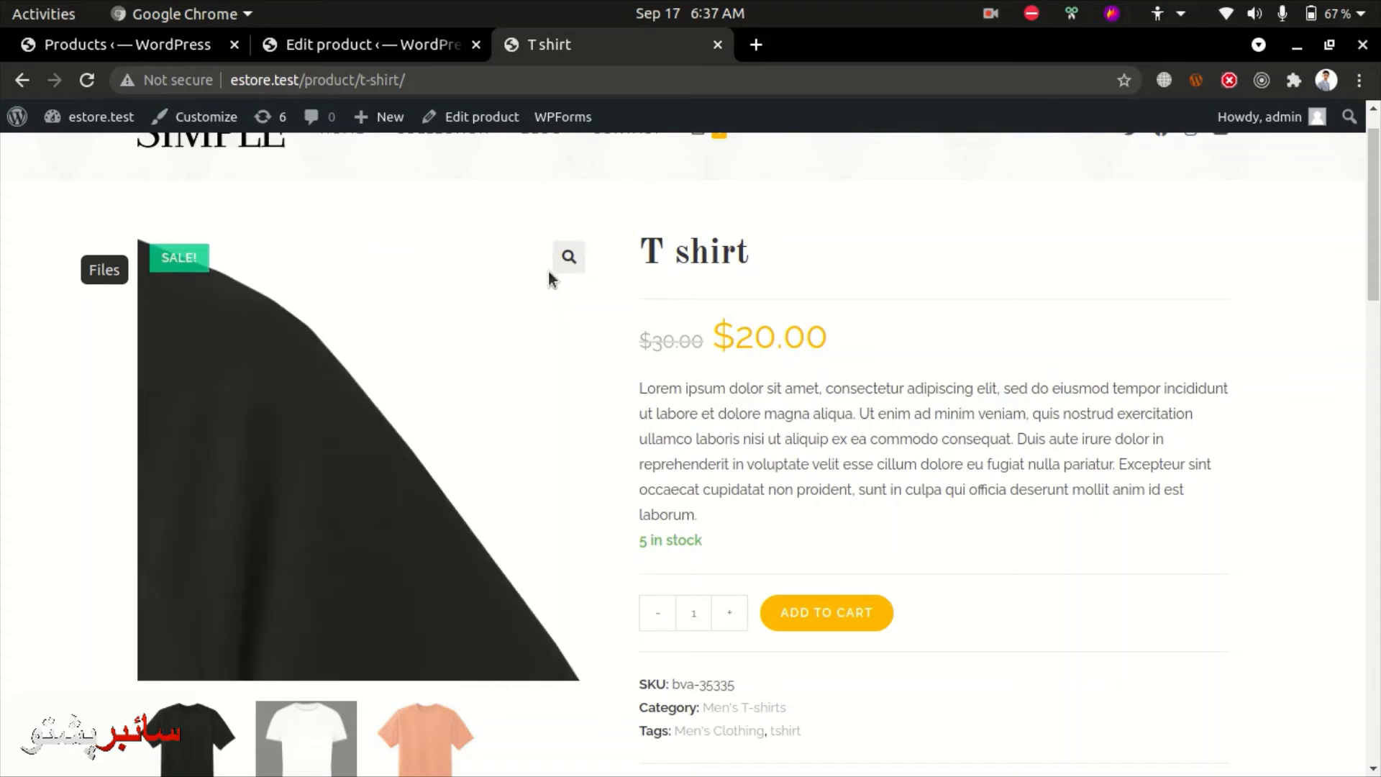
left_click(569, 257)
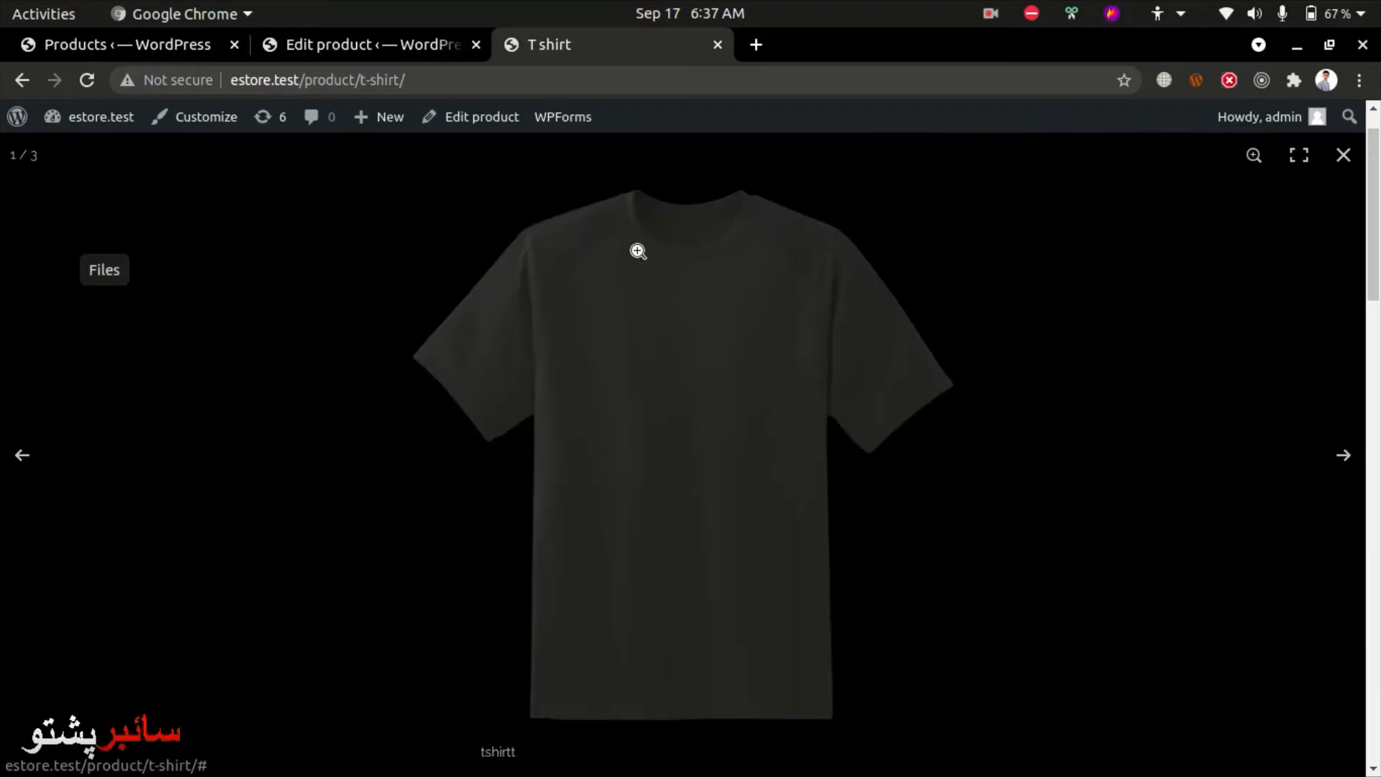
left_click(1343, 156)
scroll(429, 664, "down", 2)
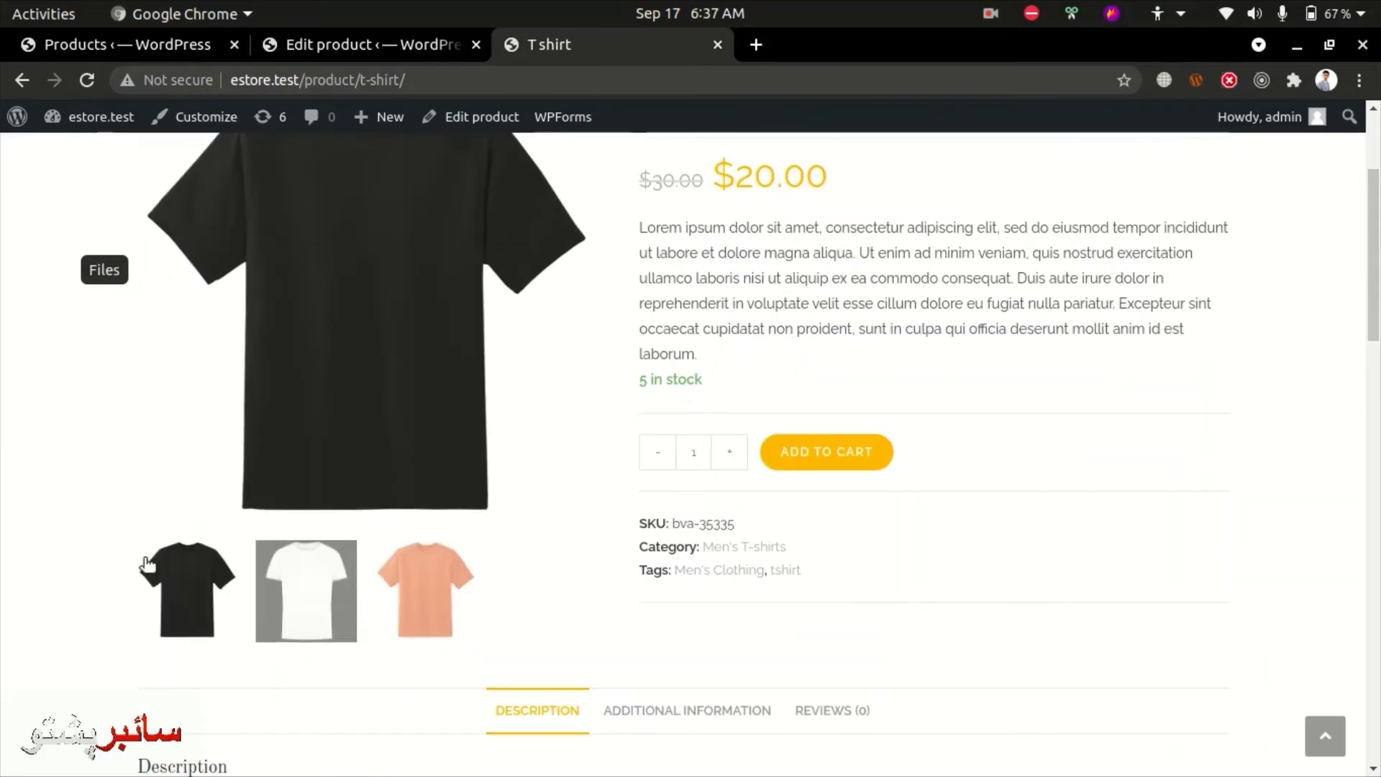
left_click(394, 568)
scroll(431, 604, "up", 3)
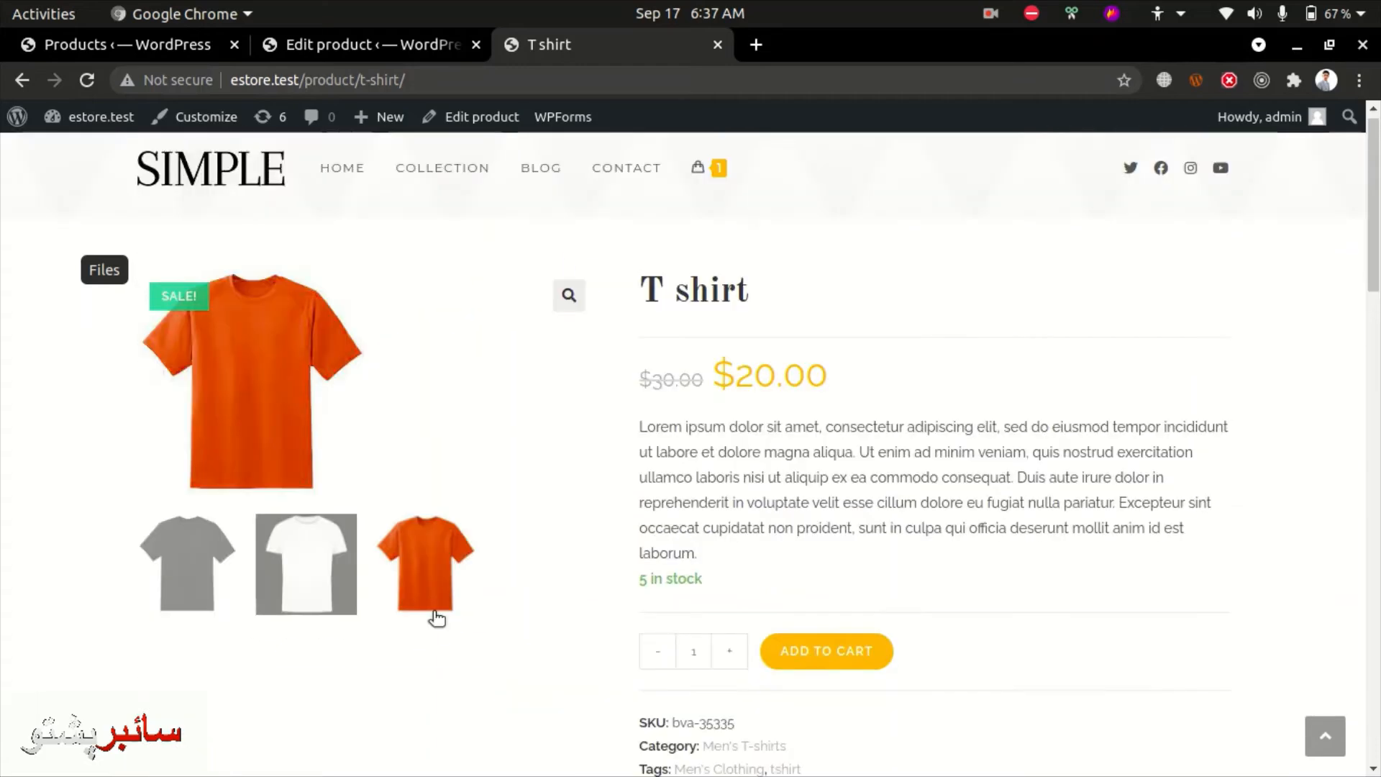
scroll(693, 428, "down", 3)
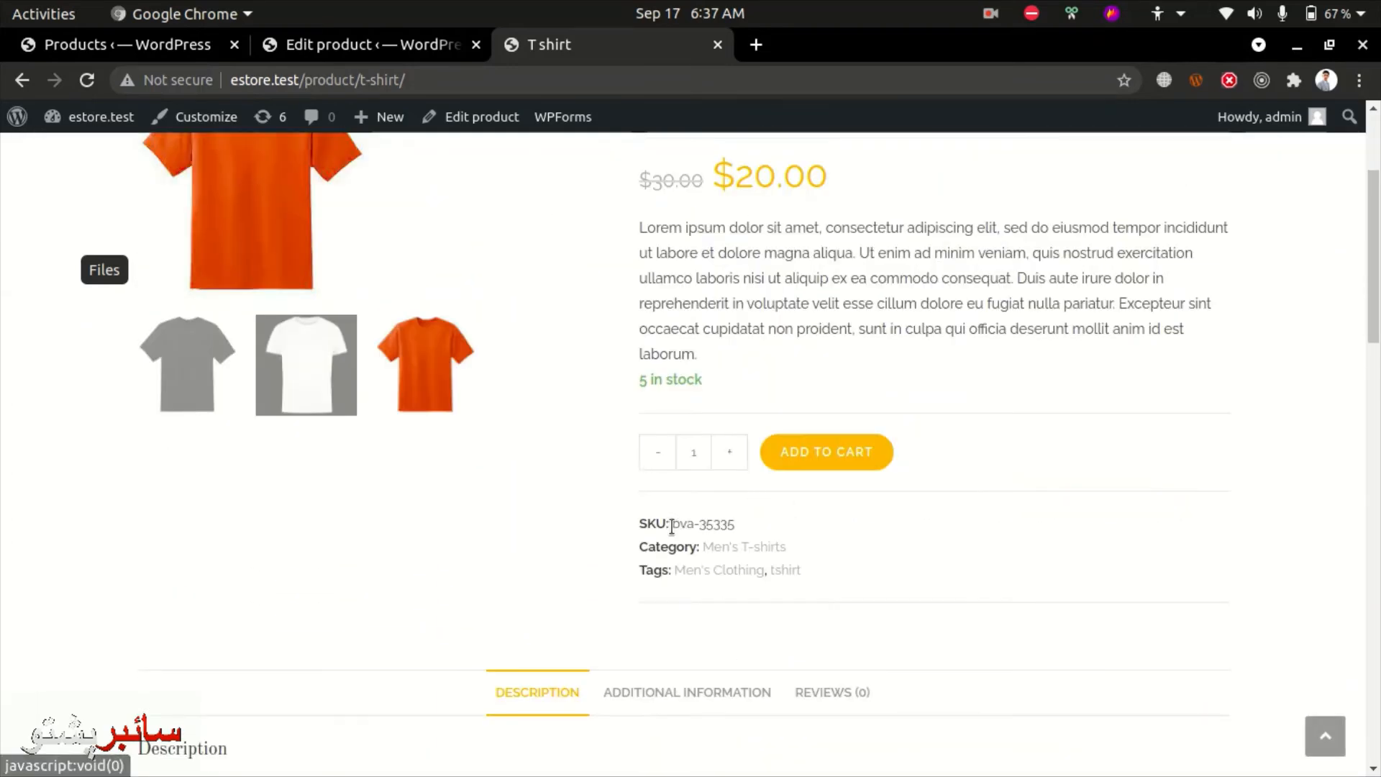
- Review the SKU, category, tags and description on the T shirt product page
left_click_drag(670, 524, 689, 544)
left_click(810, 563)
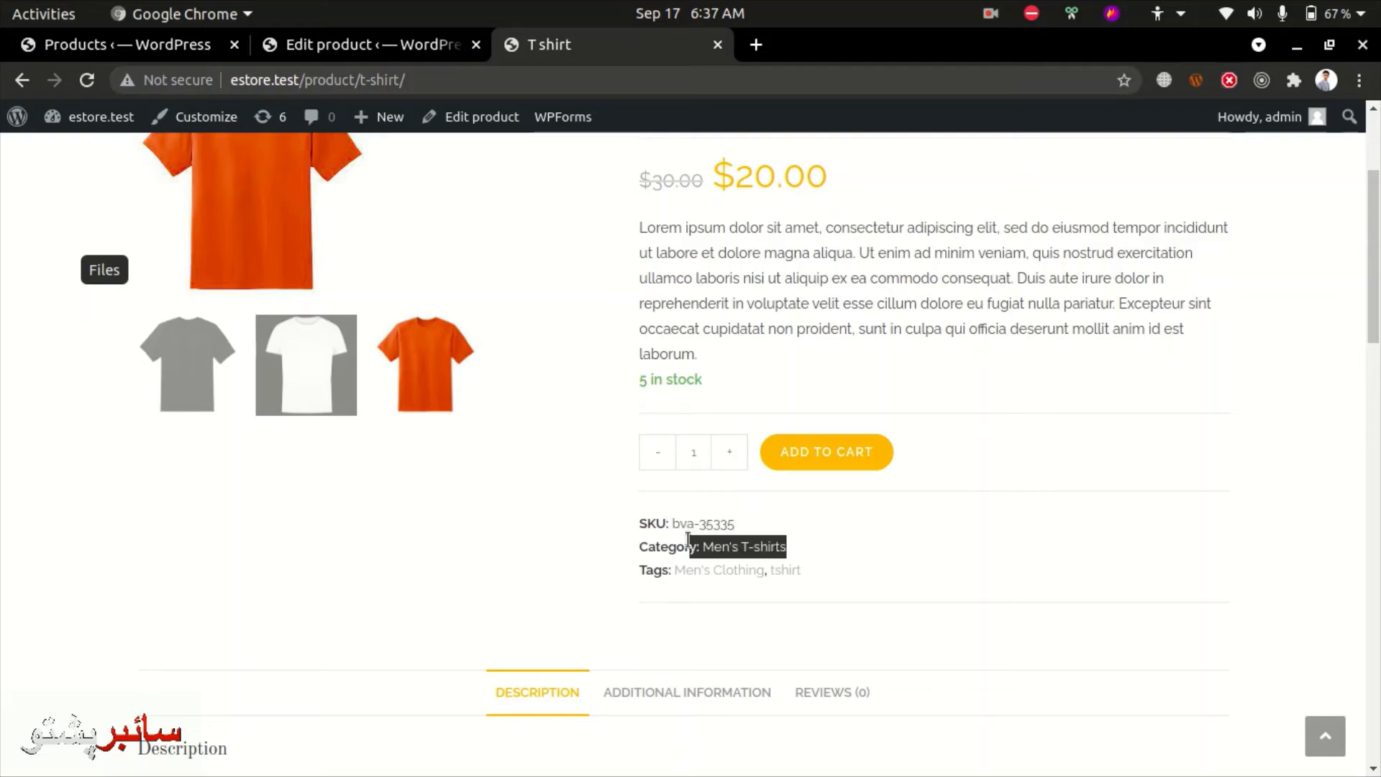
left_click(869, 585)
scroll(697, 529, "down", 1)
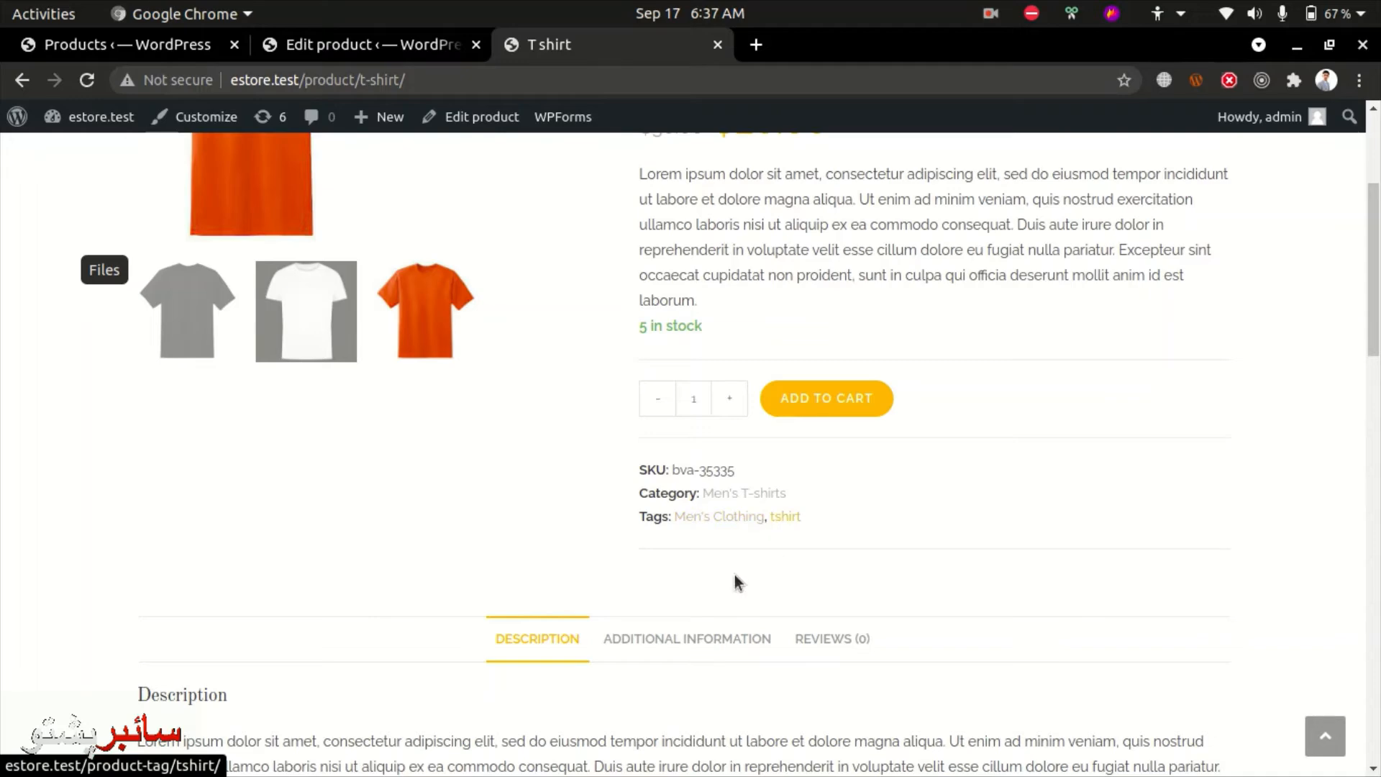
scroll(735, 575, "down", 8)
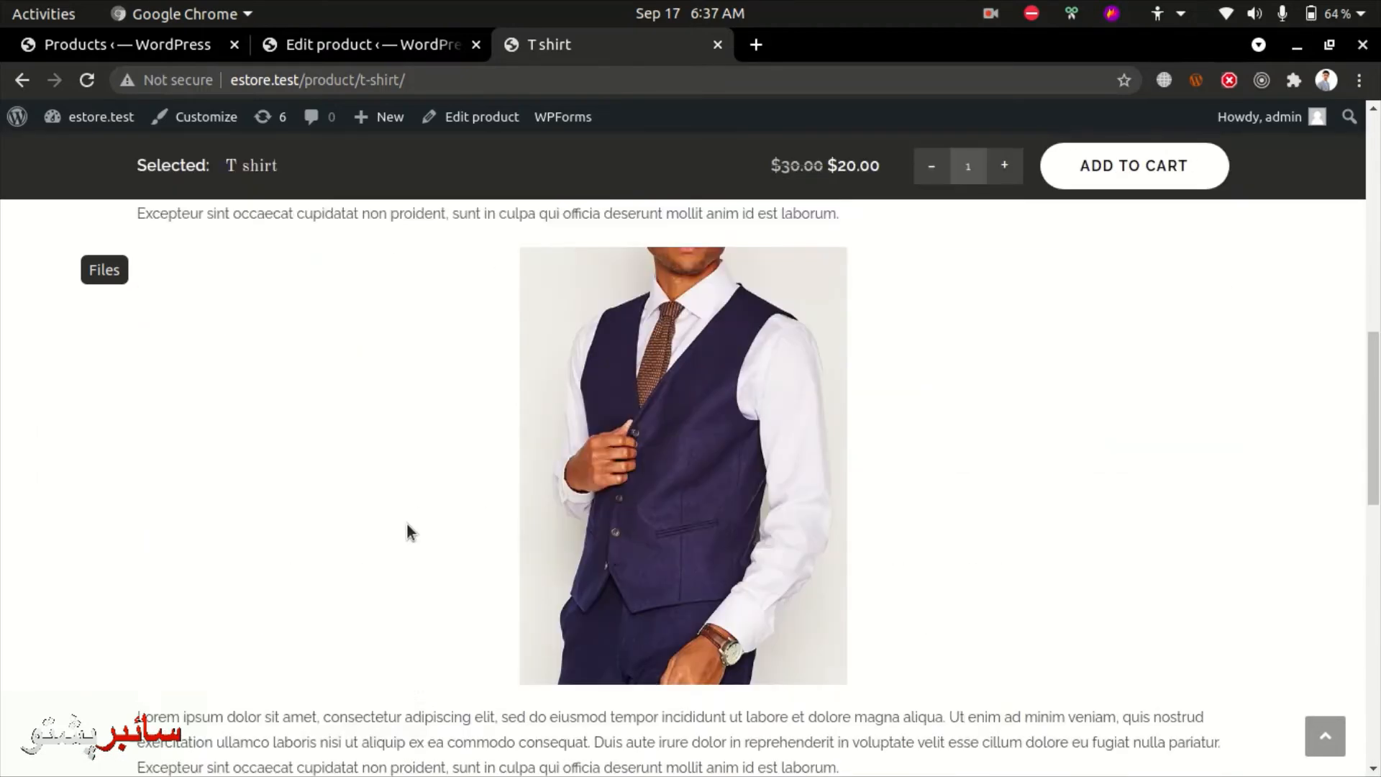
scroll(408, 525, "up", 4)
- Examine the Color and Size attributes in the product's additional information, and view the reviews section
left_click(652, 373)
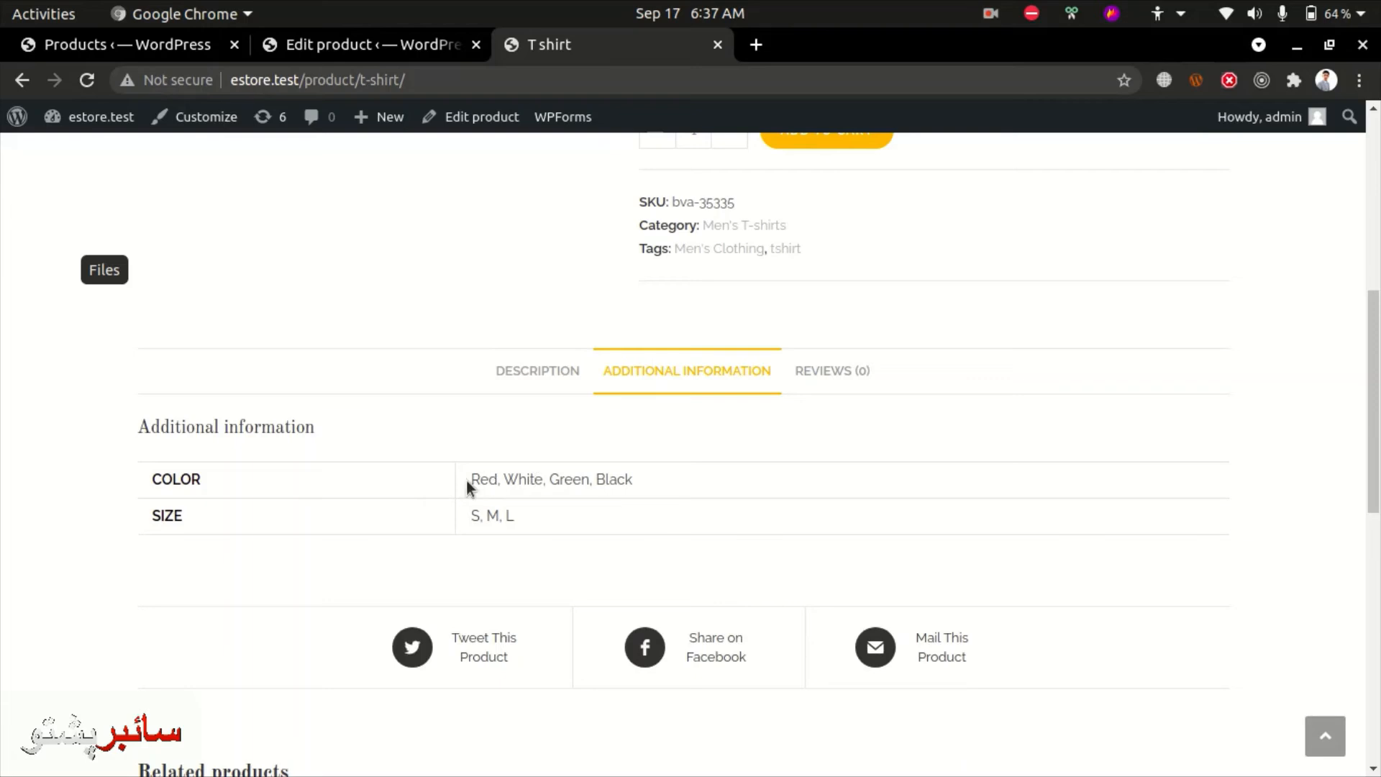
left_click_drag(469, 482, 668, 489)
left_click_drag(531, 515, 464, 513)
left_click(572, 505)
left_click_drag(646, 476, 500, 515)
left_click(811, 389)
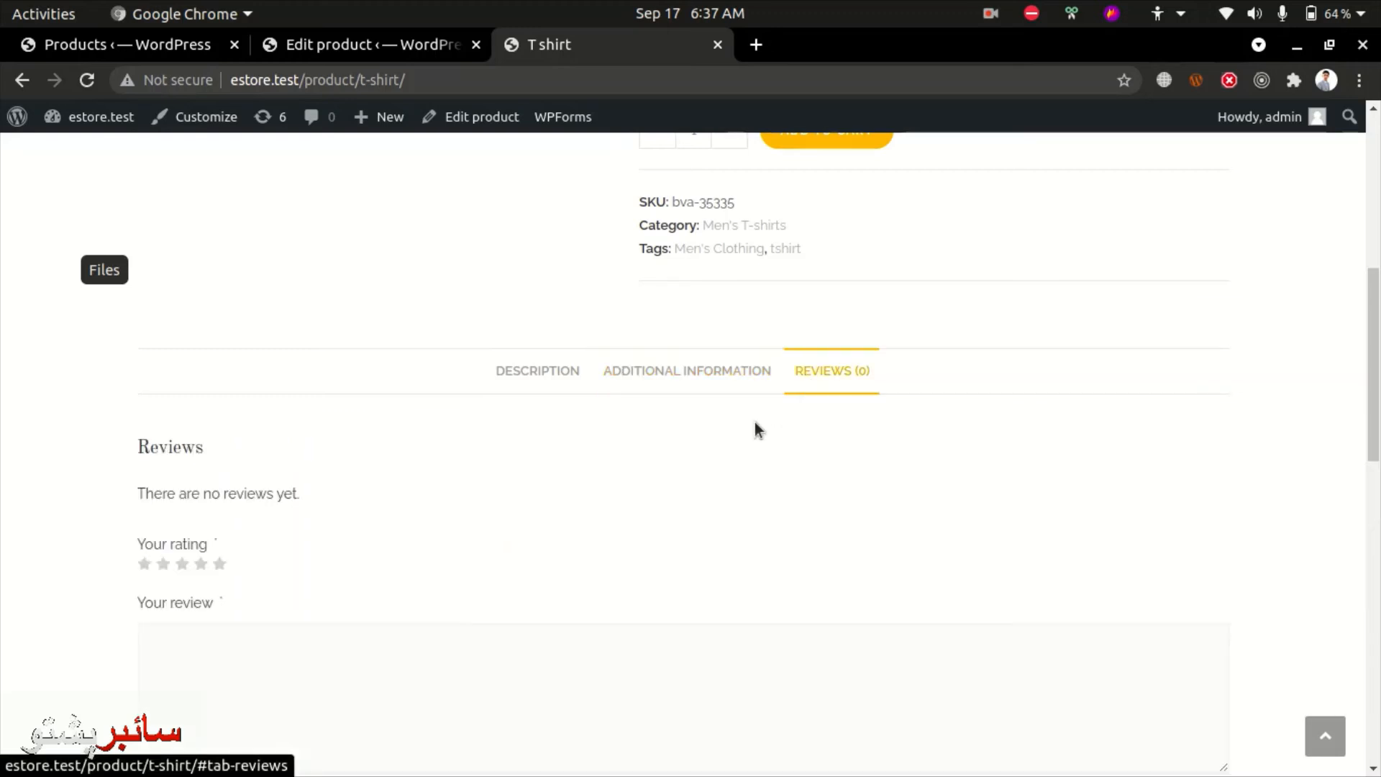
scroll(413, 533, "down", 6)
- Add the T shirt to the cart and proceed from the cart to checkout
scroll(413, 534, "up", 10)
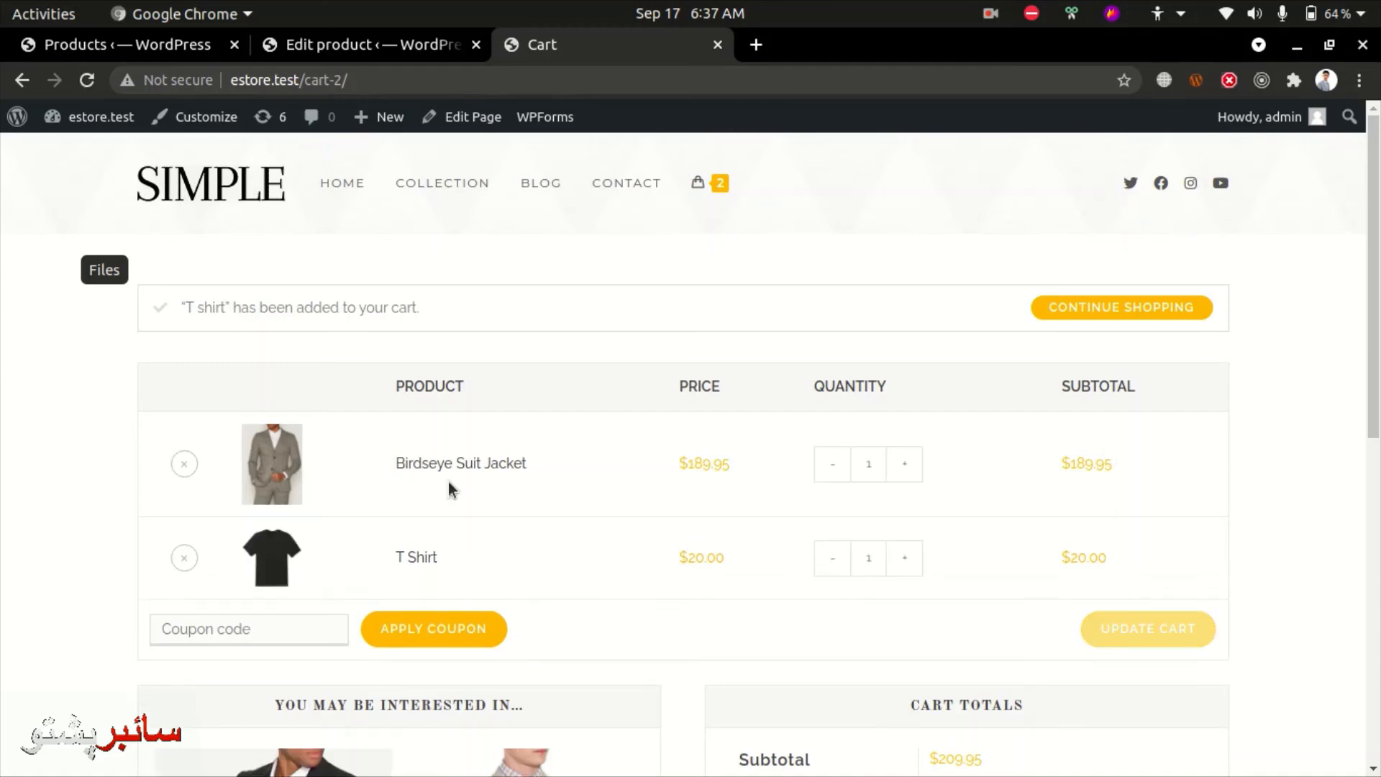
scroll(515, 404, "down", 3)
scroll(638, 484, "down", 1)
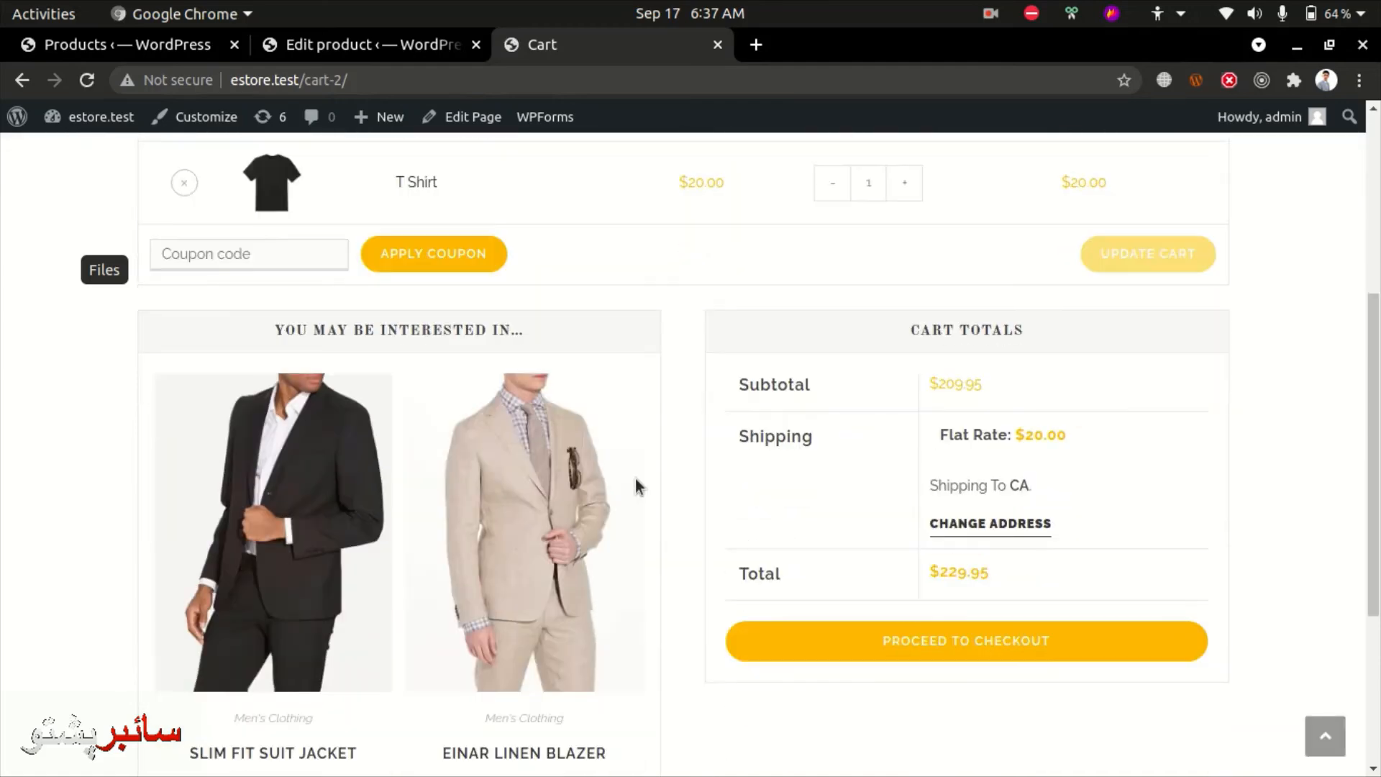
scroll(734, 533, "down", 2)
scroll(878, 547, "down", 2)
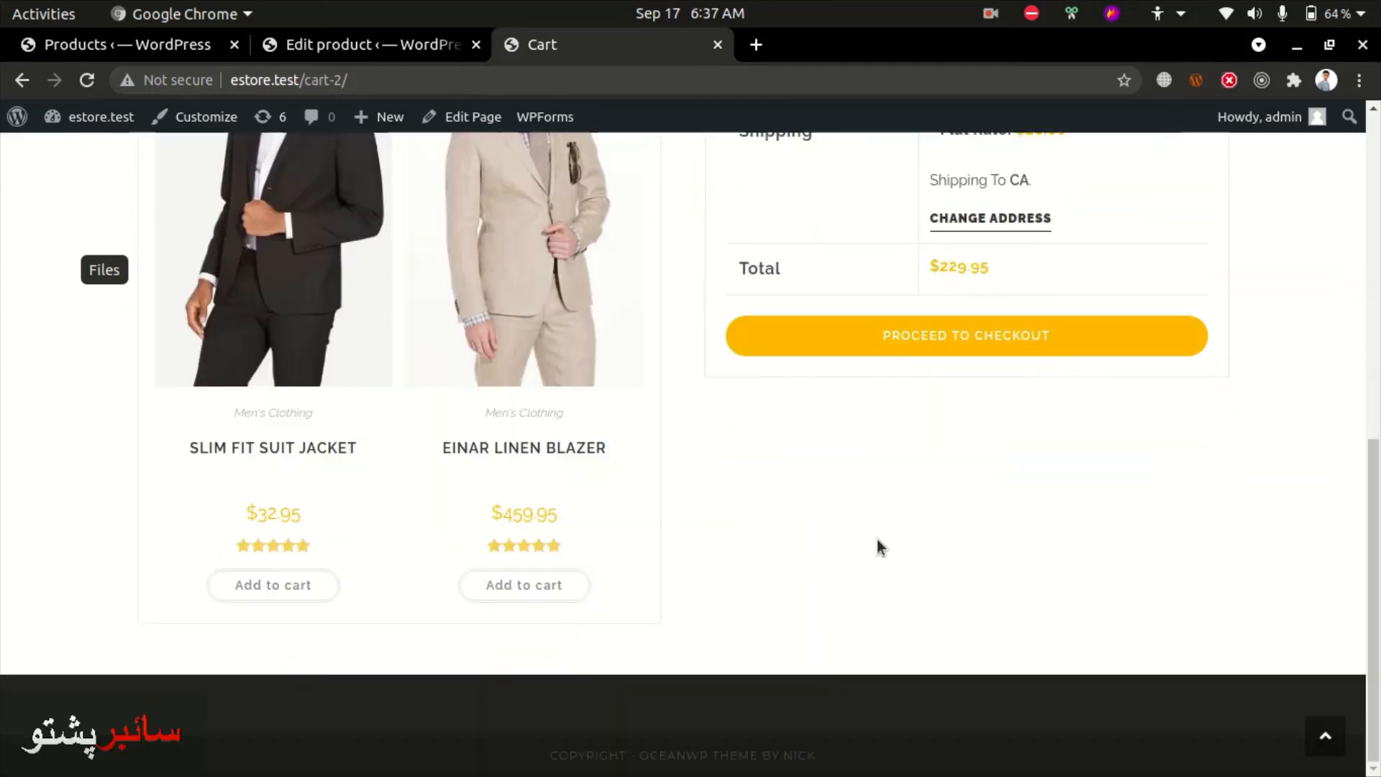
scroll(906, 497, "up", 1)
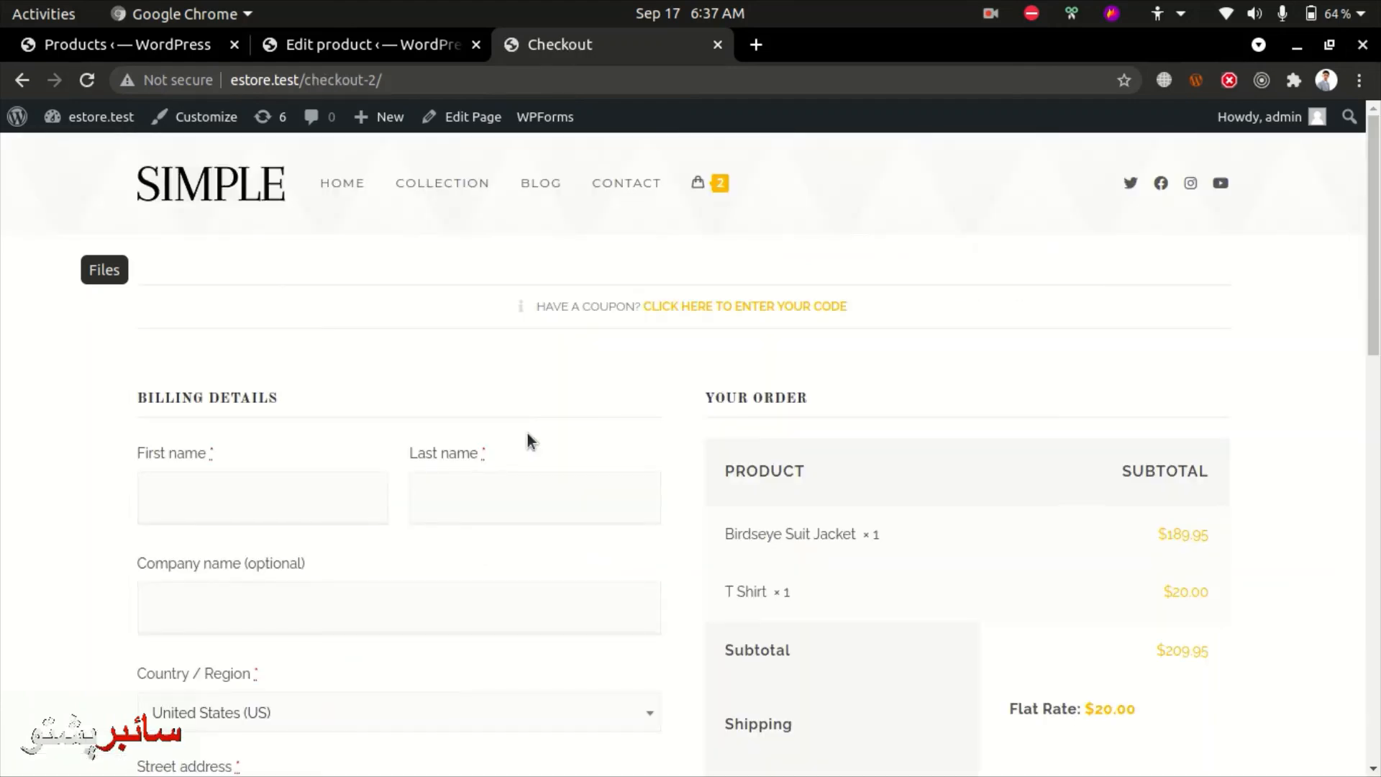
- Close the storefront checkout tab and dismiss the stock notice on the Edit product page
key("ctrl+w")
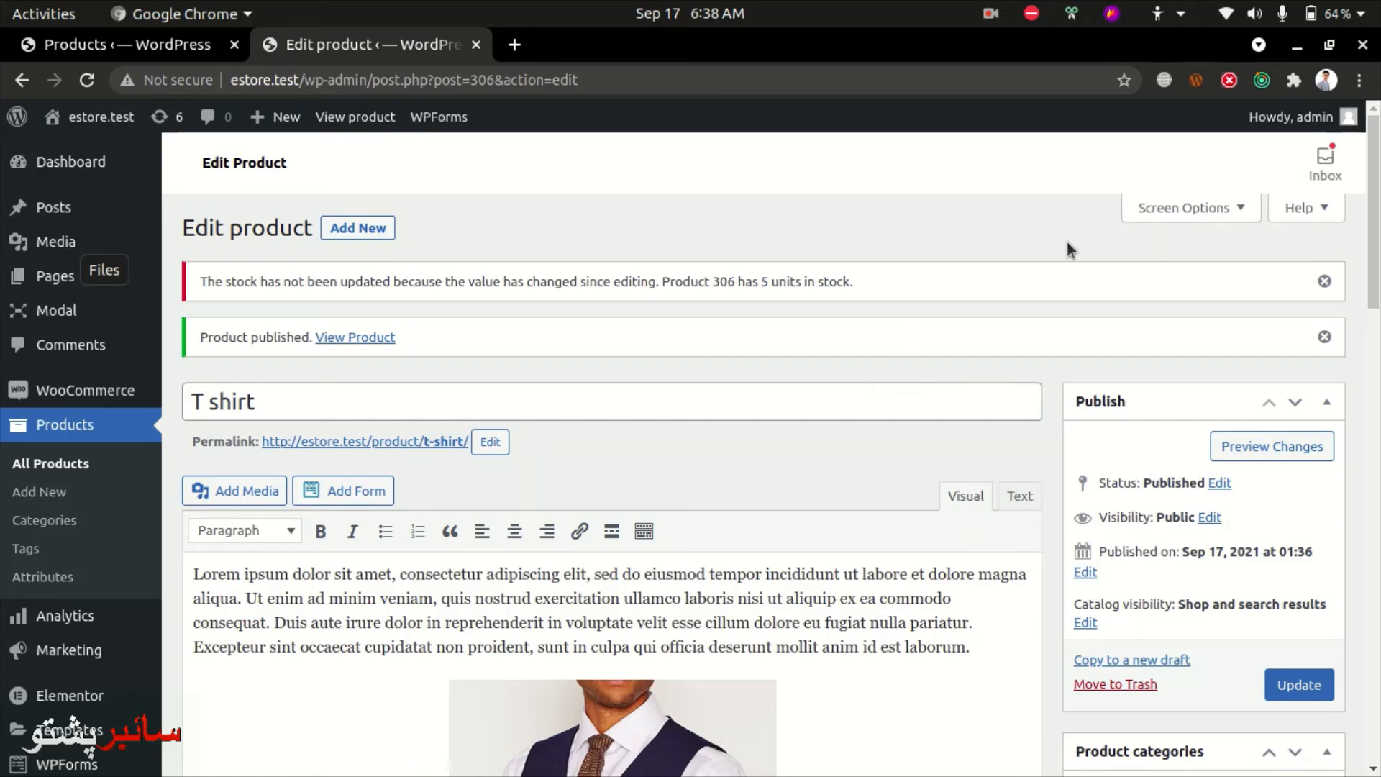
left_click(1325, 282)
- View the available product types in the T shirt's product data, keeping Simple product
scroll(811, 478, "down", 3)
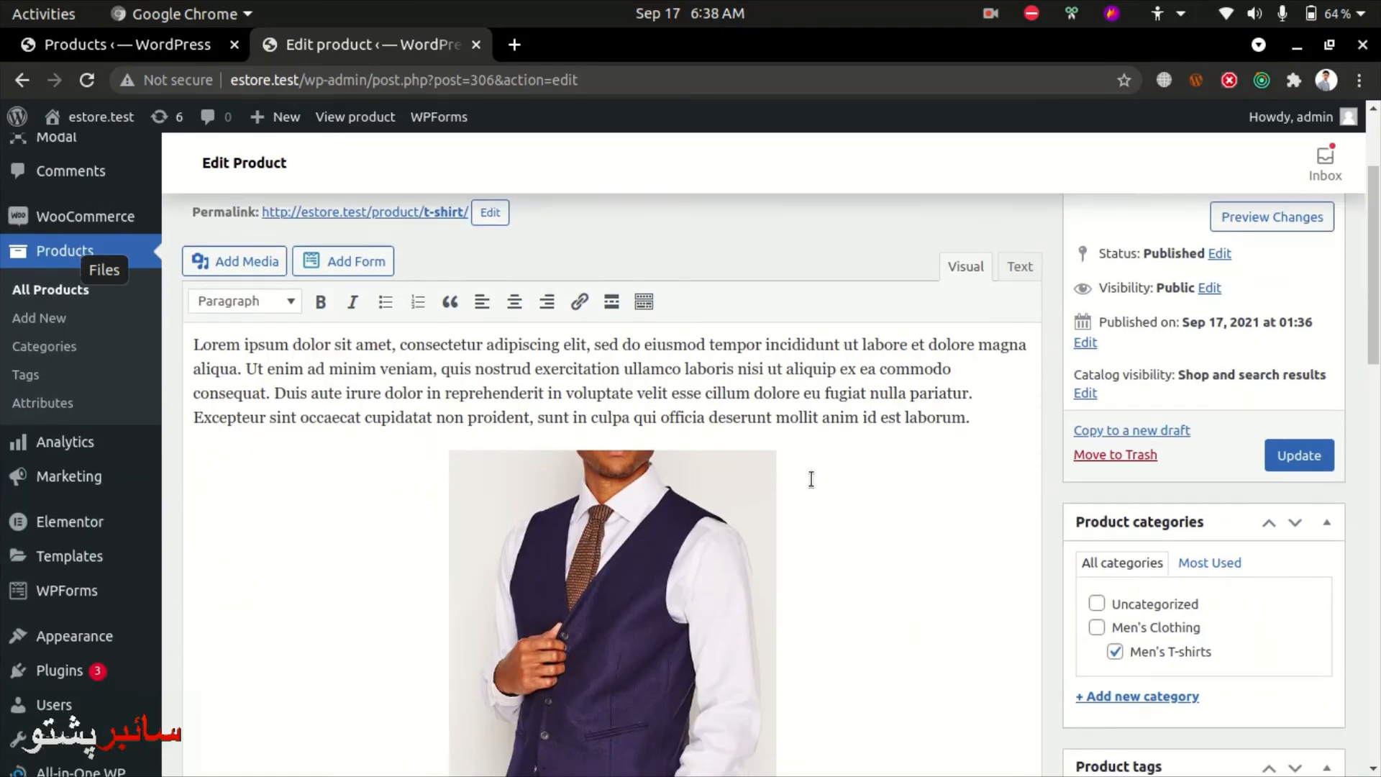
scroll(811, 479, "down", 5)
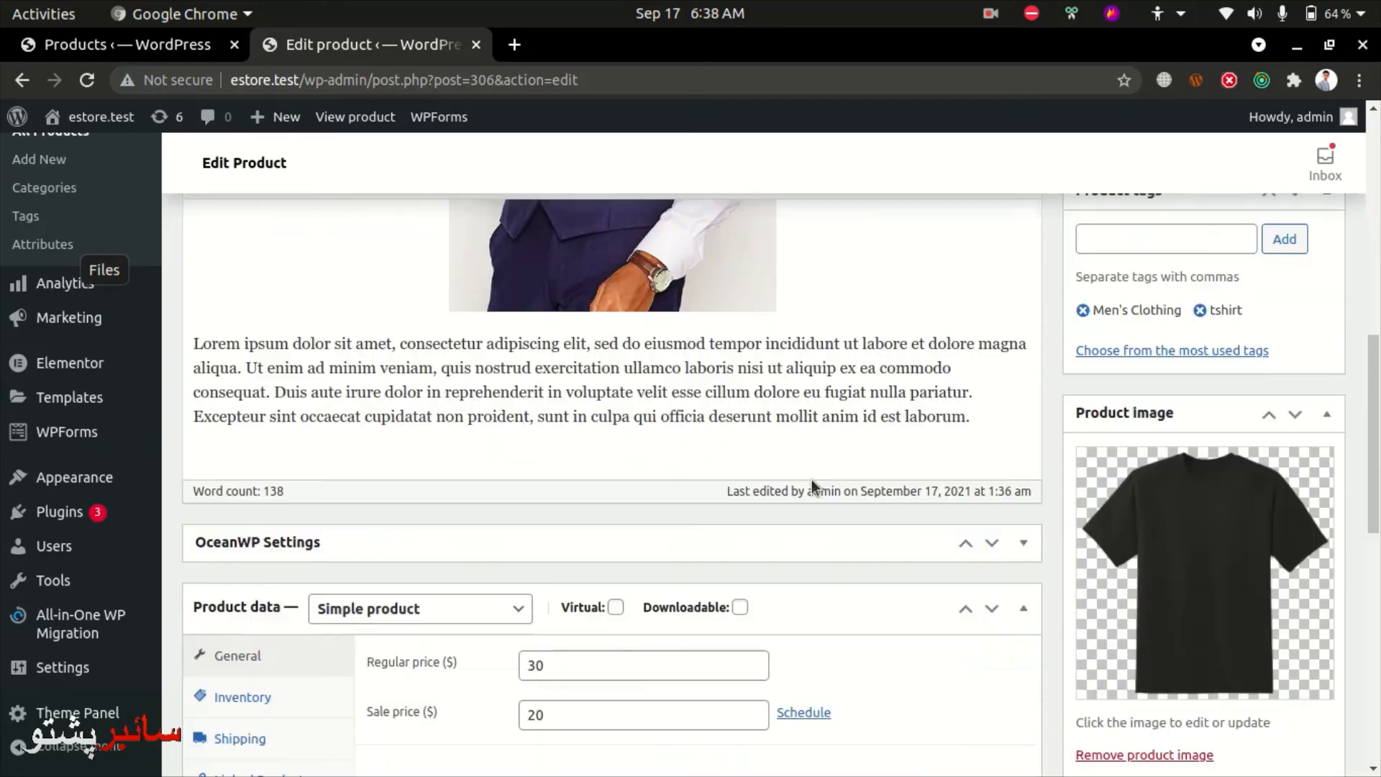
scroll(812, 480, "down", 2)
left_click(417, 466)
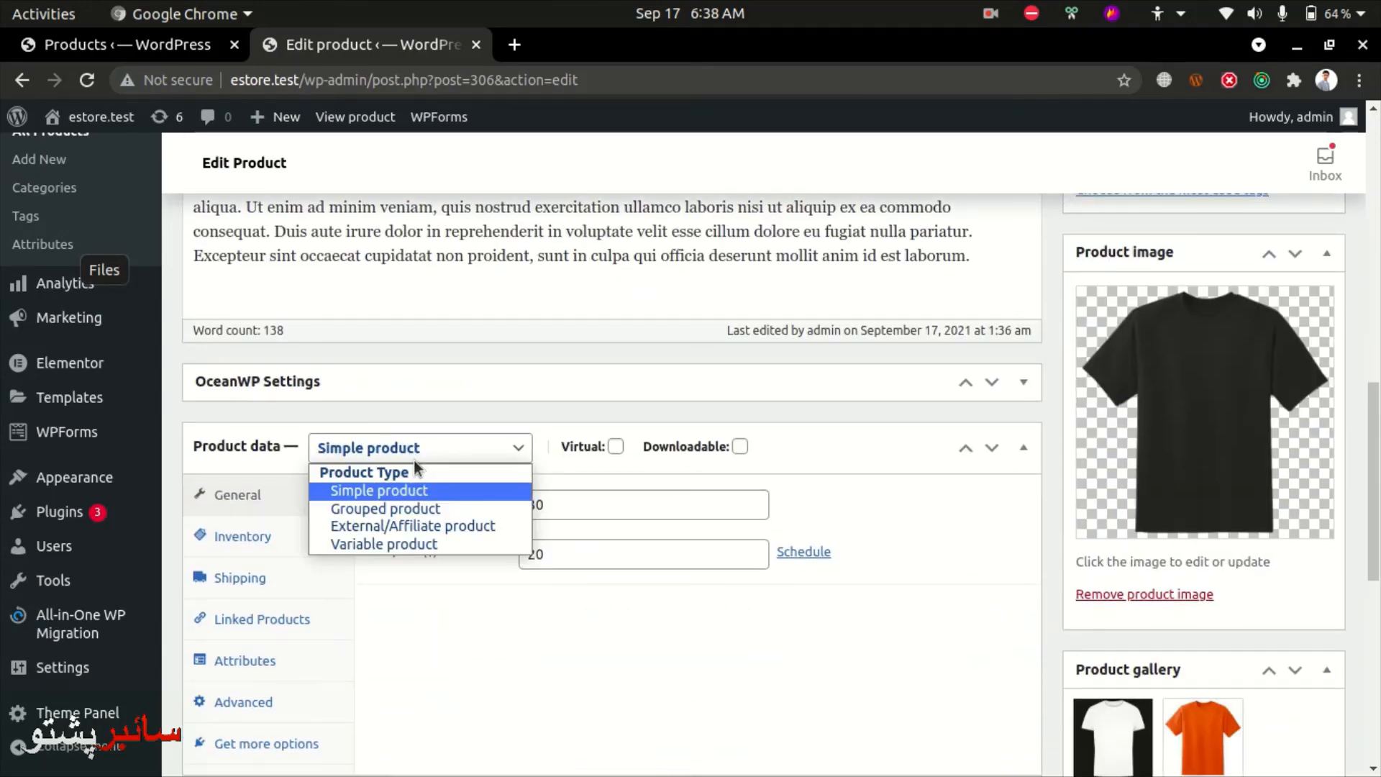
left_click(414, 463)
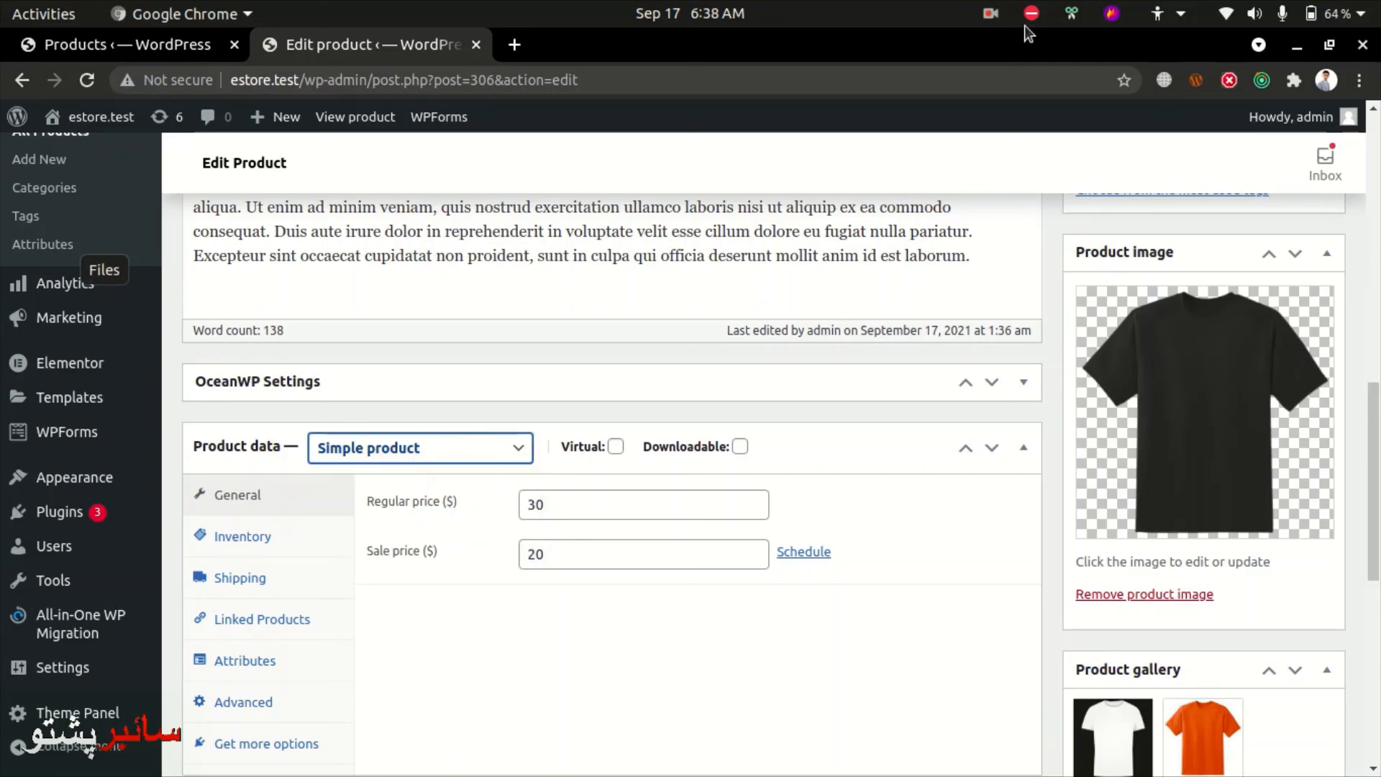
left_click(996, 10)
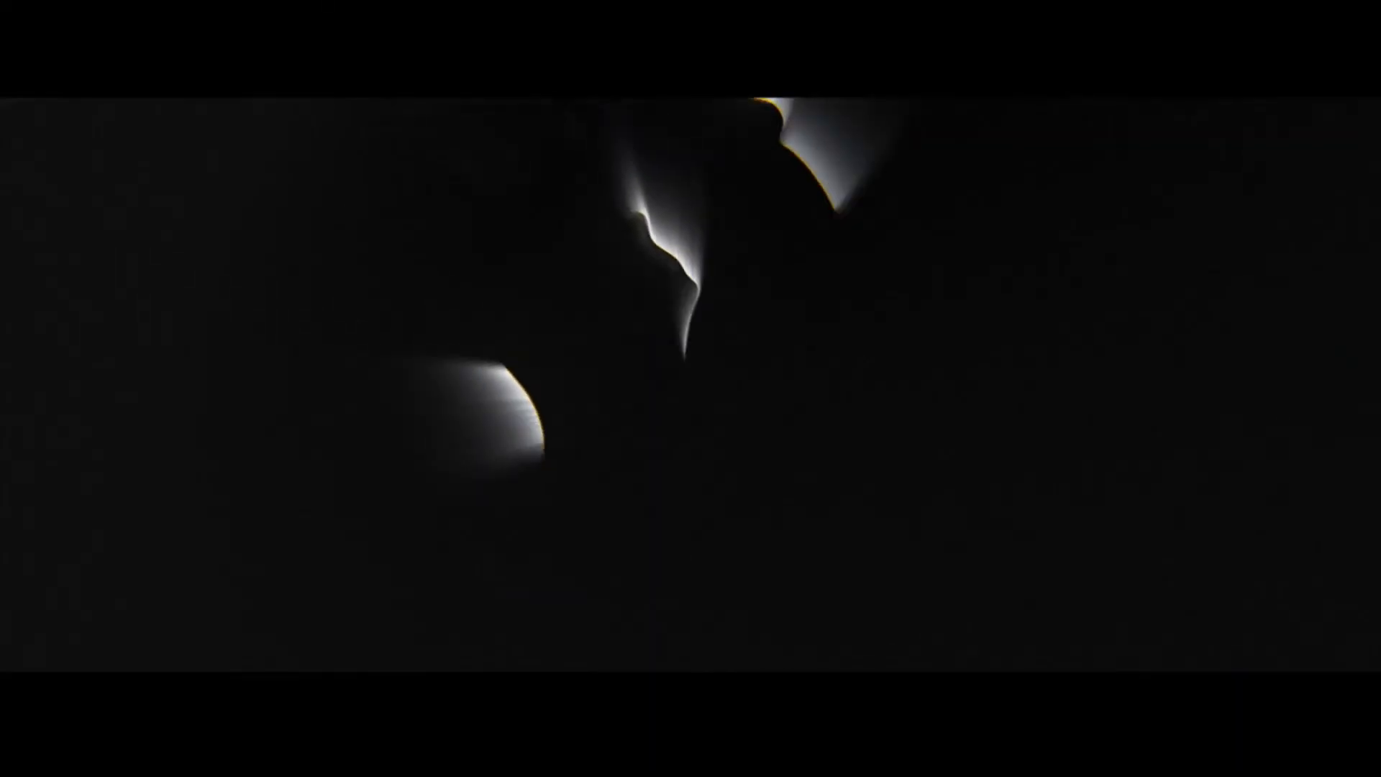